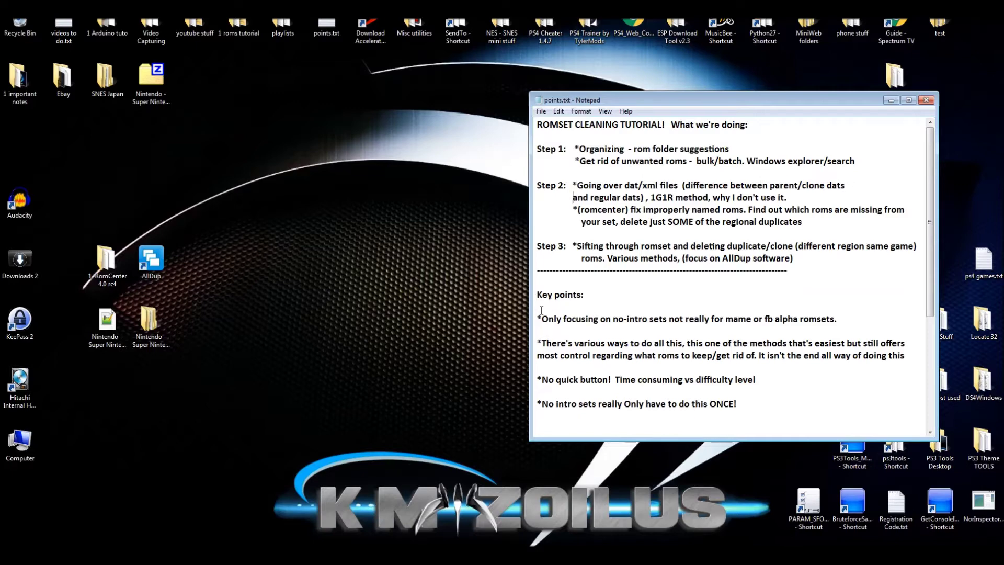
- Review the key points and the romcenter notes in points.txt, and identify the Super Nintendo archive and extracted ROM folder on the desktop
{"action": "left_click_drag", "start_coordinate": [539, 316], "coordinate": [738, 411]}
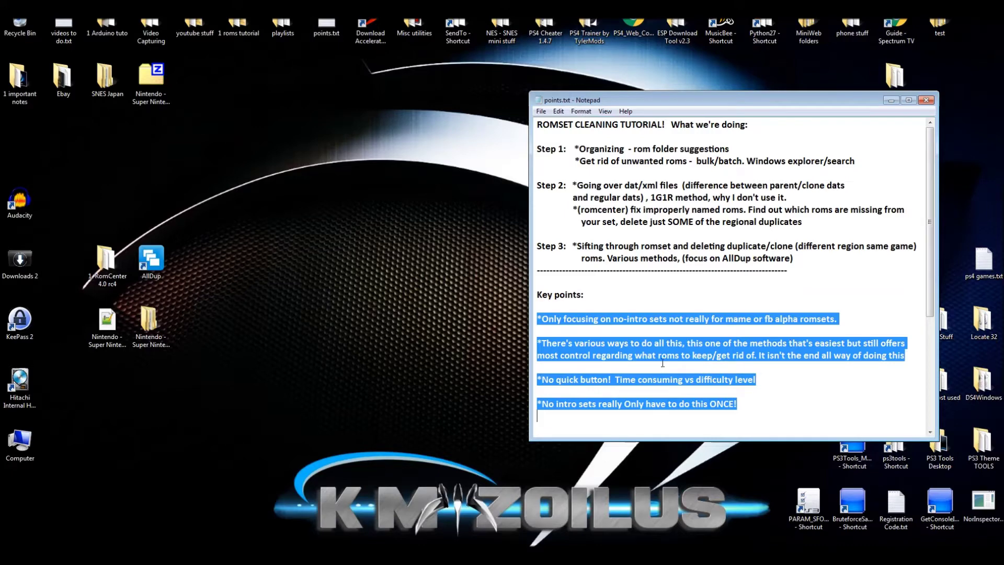
{"action": "left_click", "coordinate": [672, 318]}
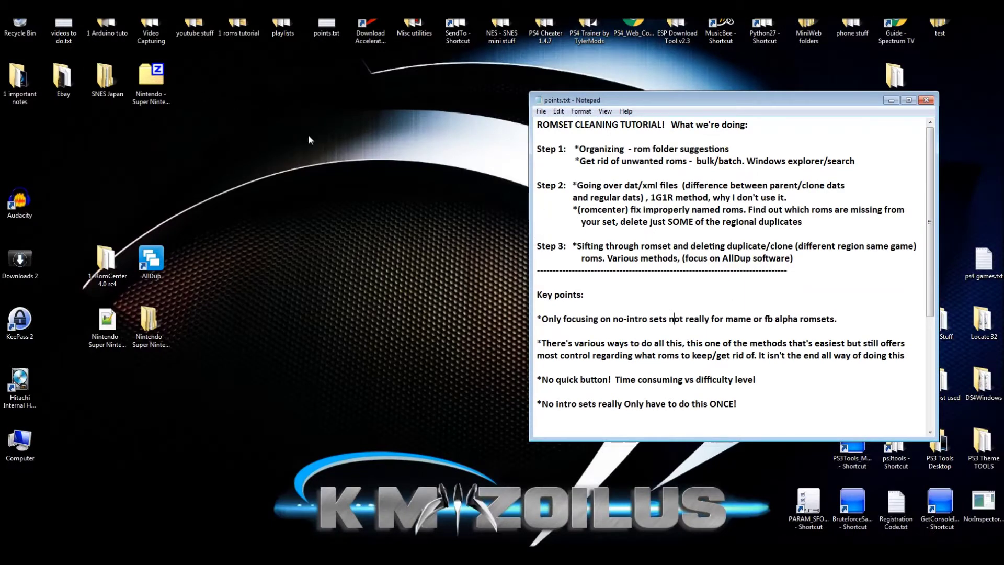
{"action": "left_click", "coordinate": [154, 84]}
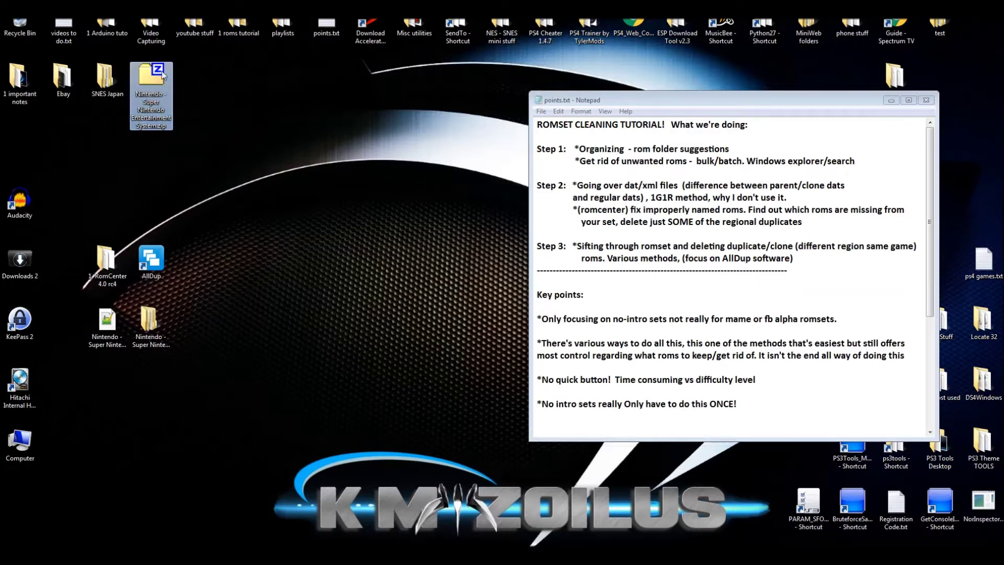
{"action": "left_click", "coordinate": [159, 331]}
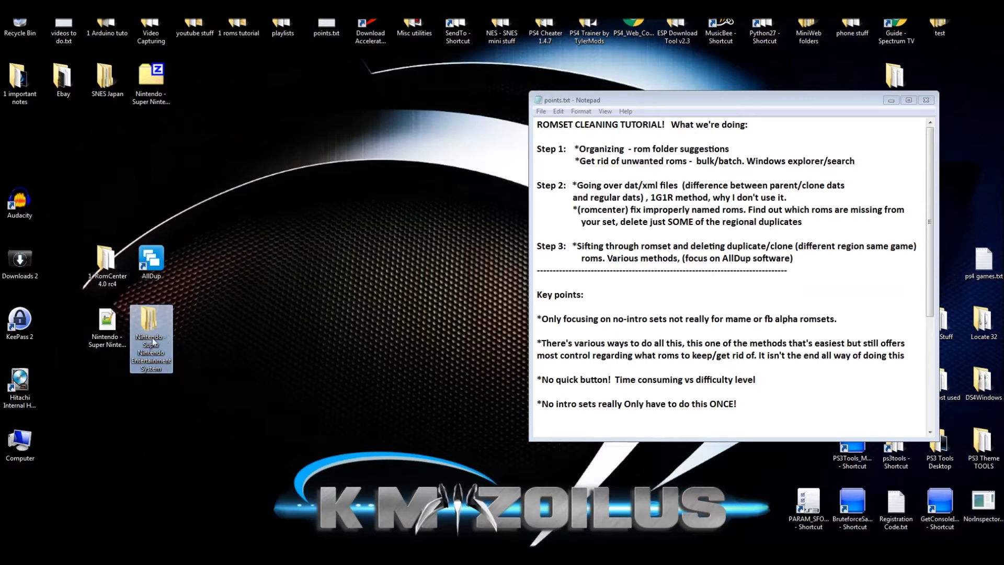
{"action": "left_click", "coordinate": [218, 267]}
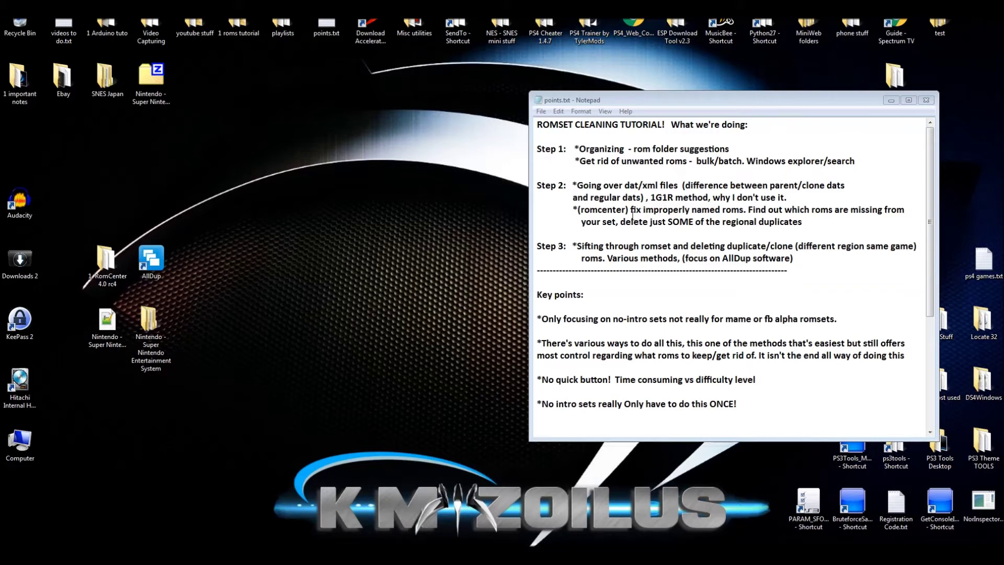
{"action": "left_click", "coordinate": [631, 210]}
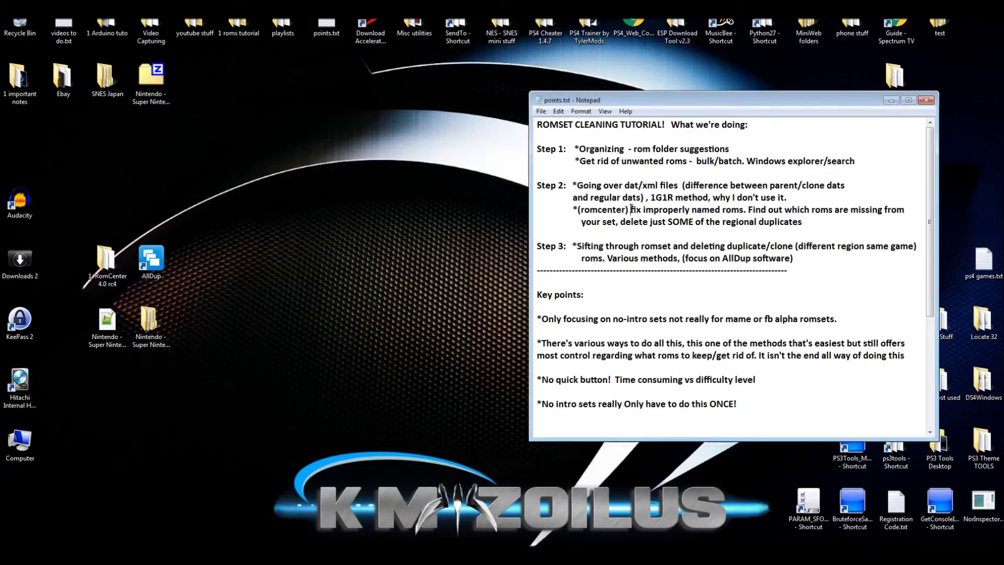
{"action": "left_click_drag", "start_coordinate": [630, 209], "coordinate": [809, 220]}
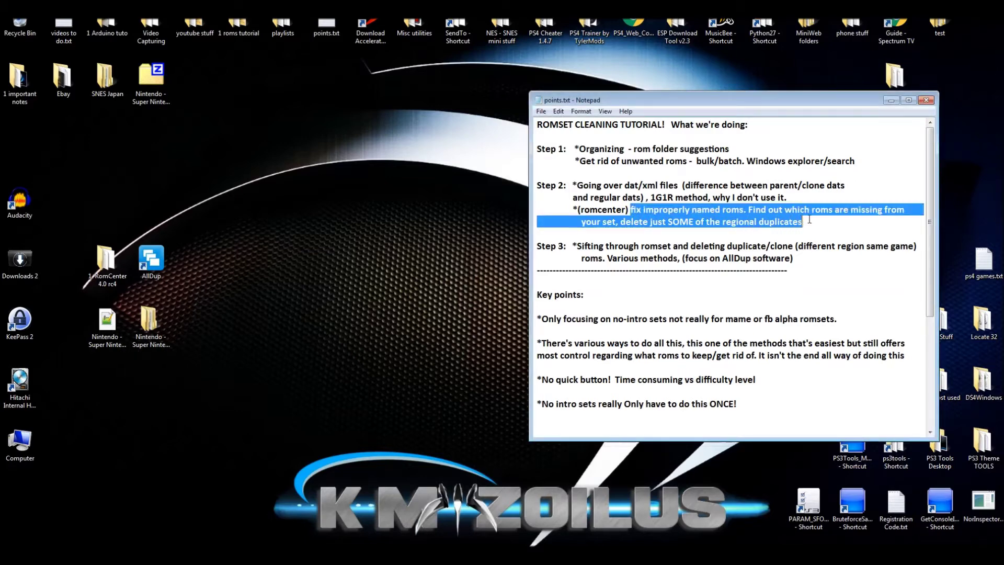
{"action": "left_click", "coordinate": [724, 210]}
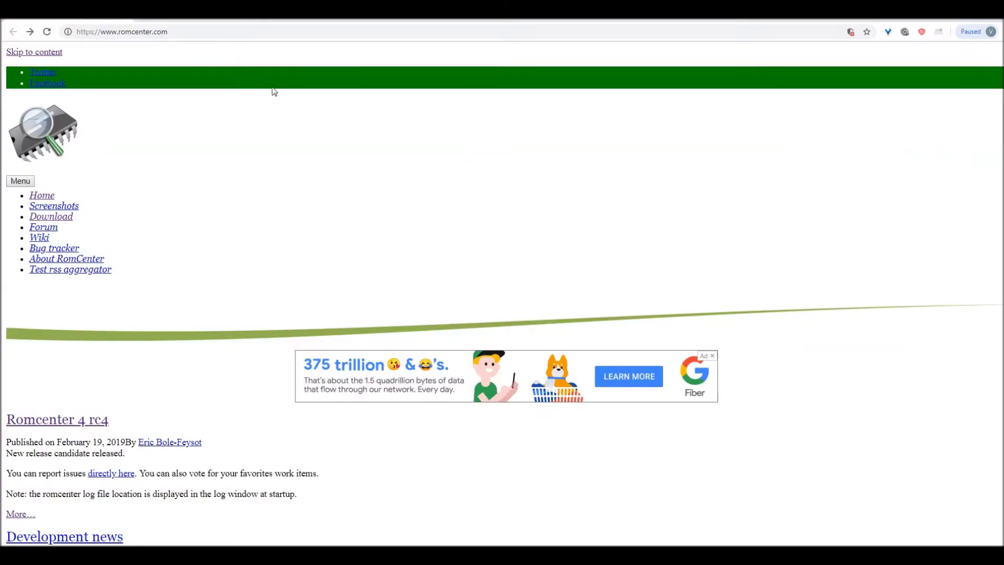
- Switch to the browser, open the forum announcement behind the Romcenter 4 rc4 news post, and locate its free download link
{"action": "scroll", "coordinate": [147, 157], "scroll_direction": "down", "scroll_amount": 3}
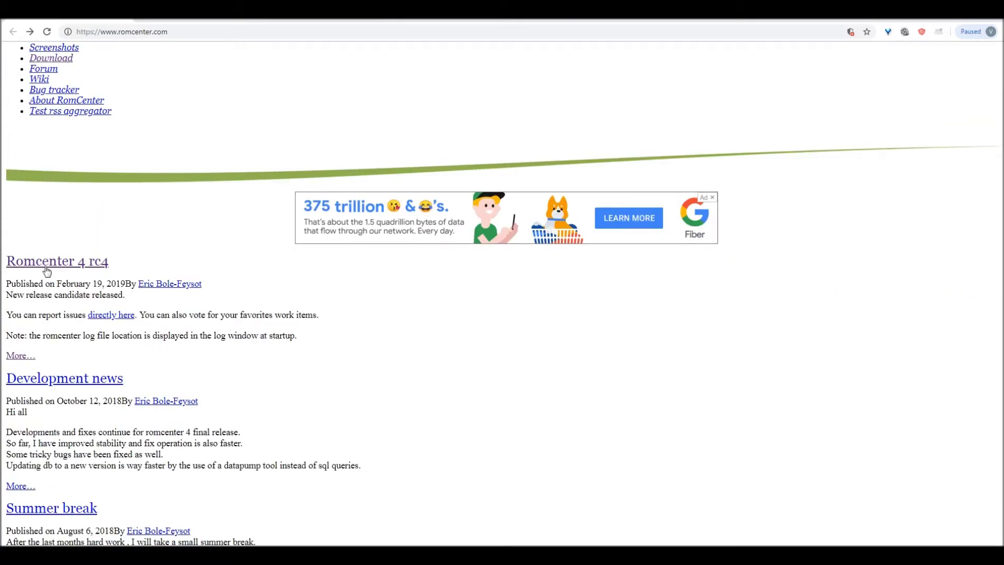
{"action": "left_click", "coordinate": [86, 267]}
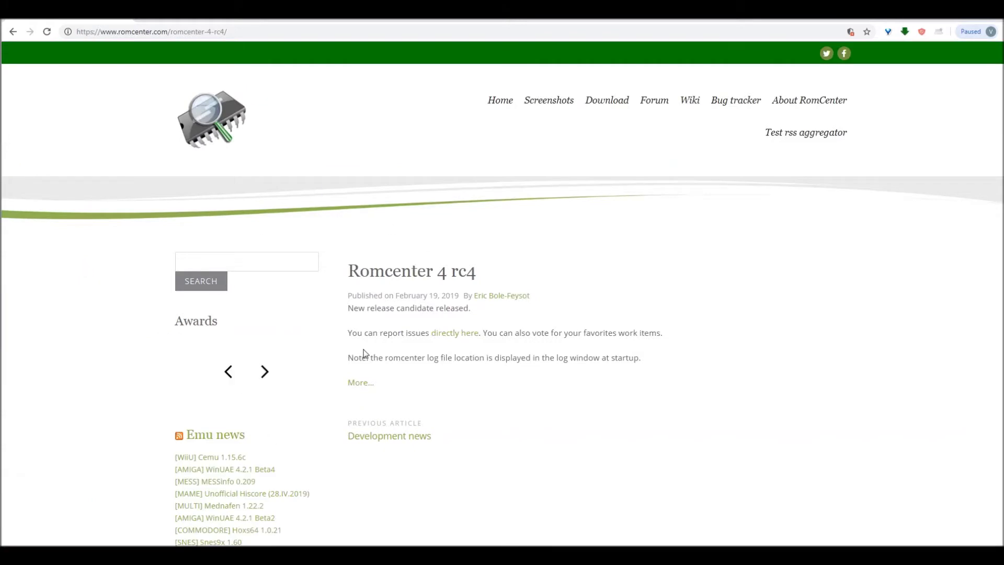
{"action": "left_click", "coordinate": [360, 387]}
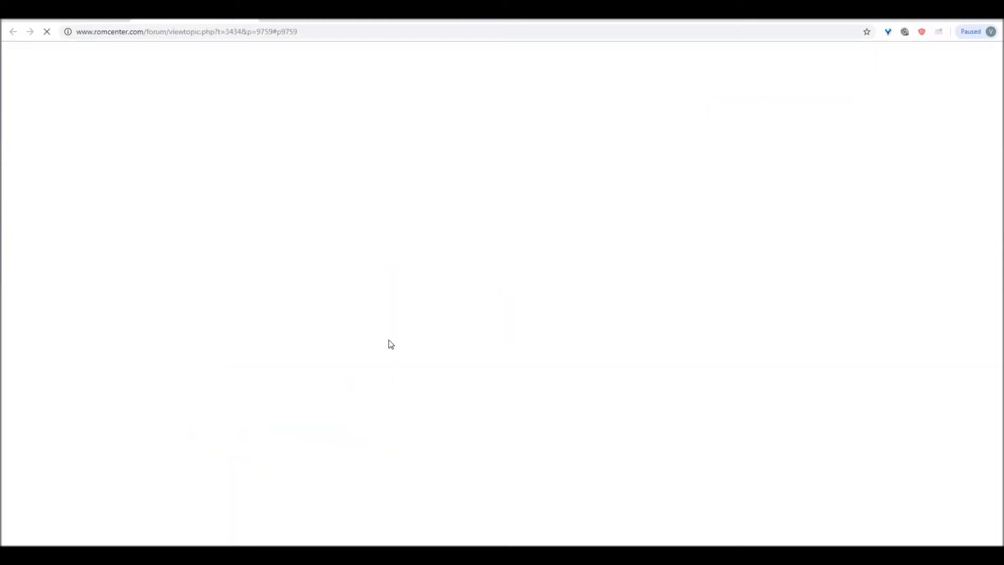
{"action": "scroll", "coordinate": [282, 178], "scroll_direction": "down", "scroll_amount": 3}
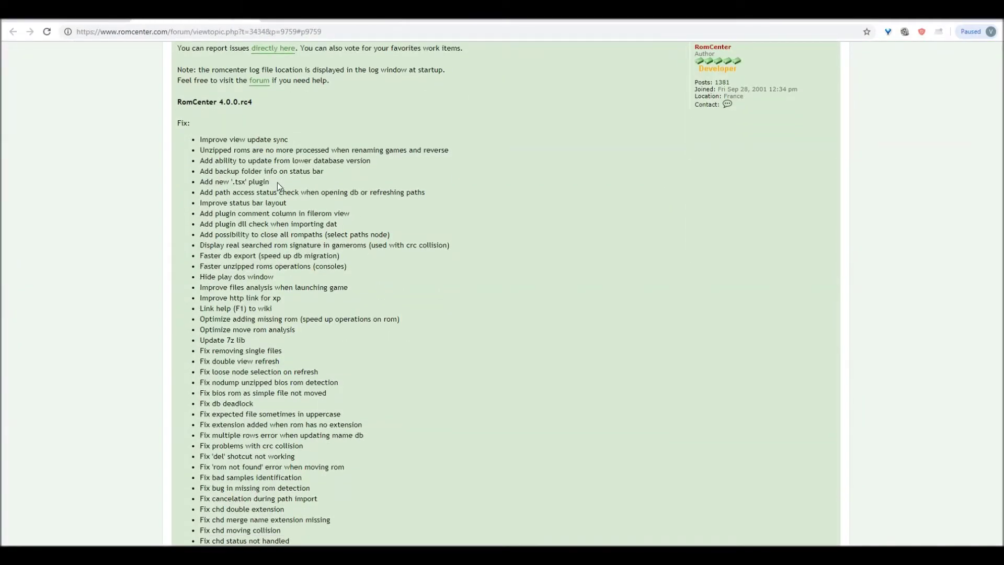
{"action": "scroll", "coordinate": [281, 178], "scroll_direction": "down", "scroll_amount": 2}
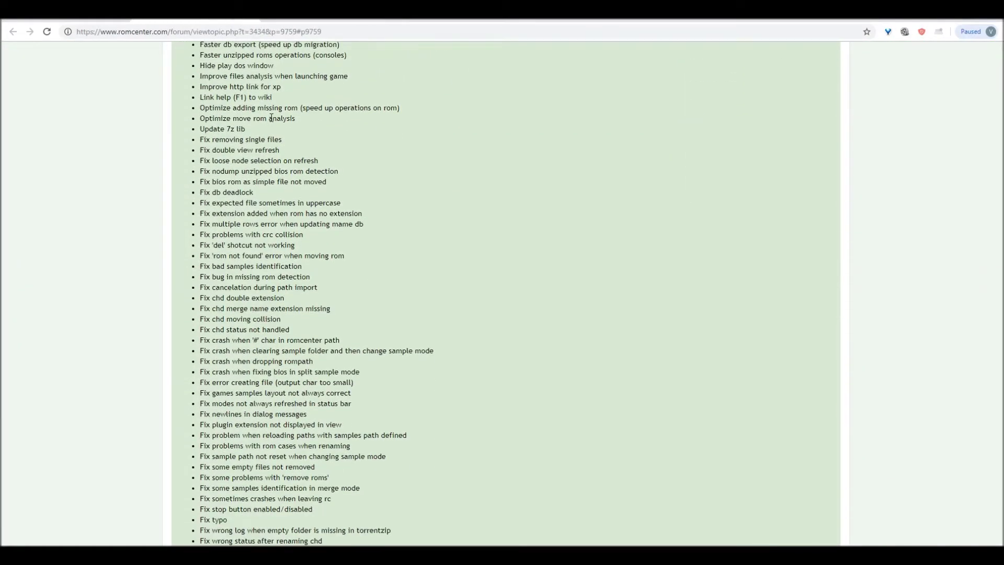
{"action": "scroll", "coordinate": [273, 146], "scroll_direction": "down", "scroll_amount": 2}
{"action": "scroll", "coordinate": [273, 142], "scroll_direction": "down", "scroll_amount": 4}
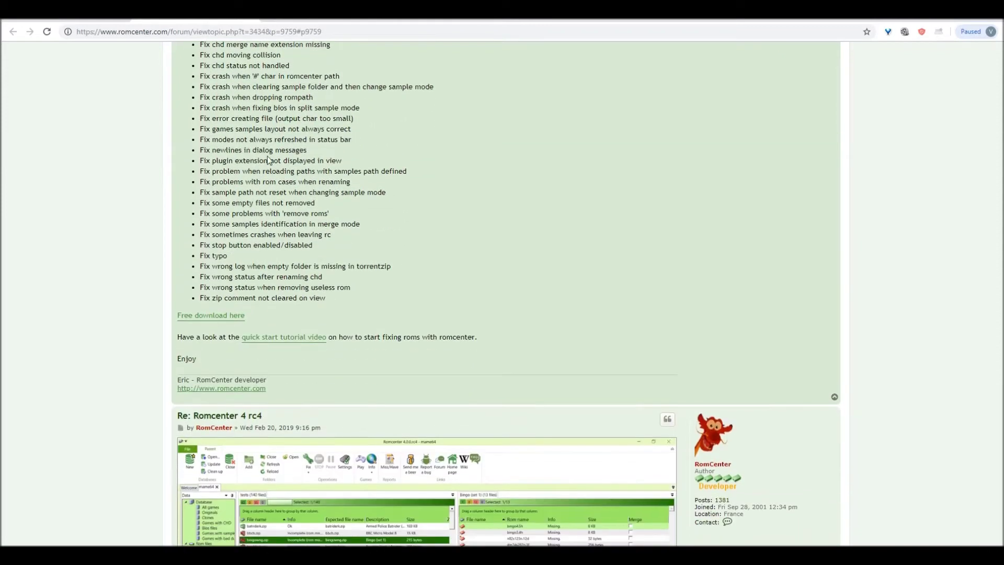
{"action": "scroll", "coordinate": [268, 159], "scroll_direction": "down", "scroll_amount": 2}
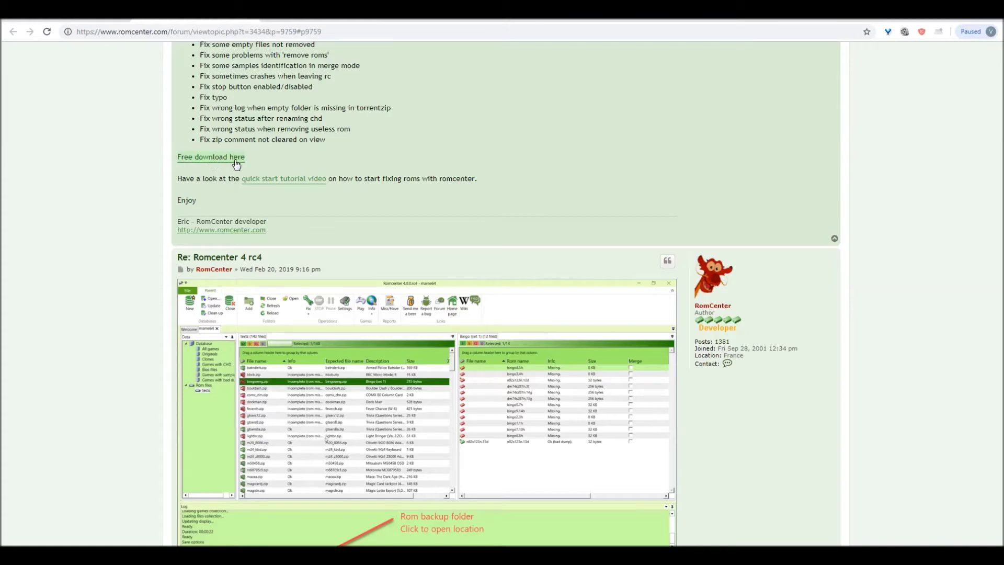
{"action": "left_click", "coordinate": [254, 153]}
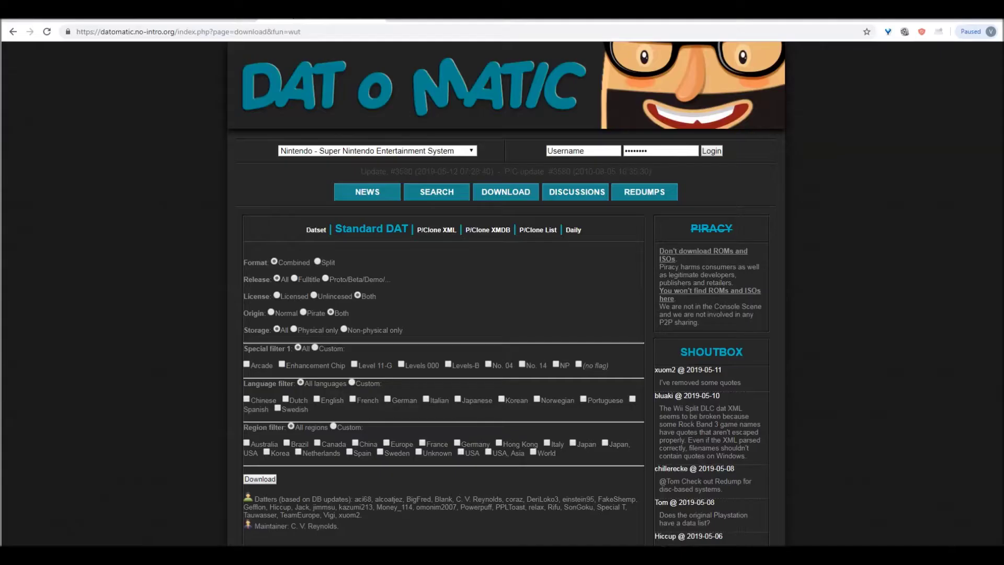
- Return to the DAT-o-MATIC datset list, open the Nintendo - Super Nintendo Entertainment System Standard DAT page, and review its download options
{"action": "key", "text": "alt+Left"}
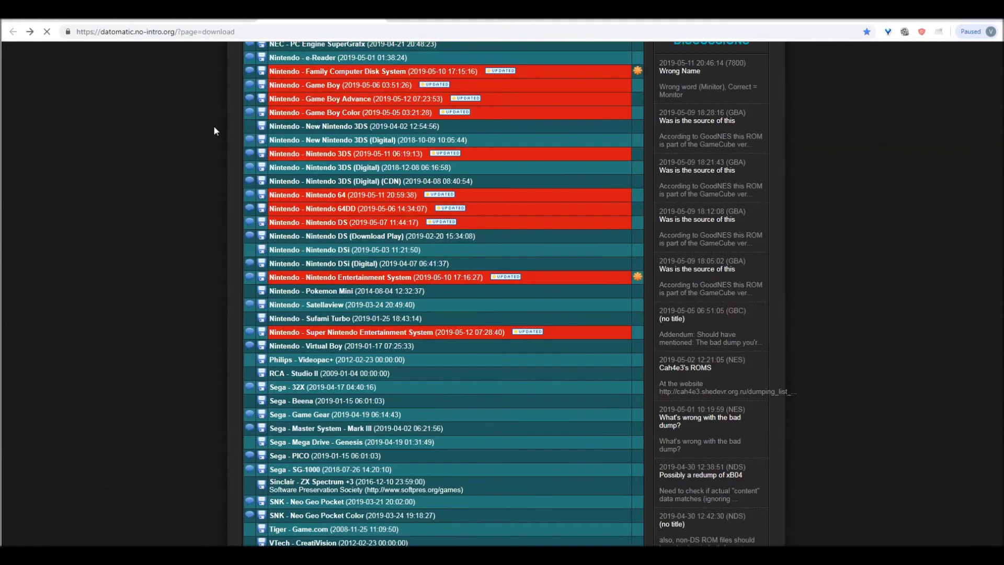
{"action": "scroll", "coordinate": [221, 165], "scroll_direction": "up", "scroll_amount": 3}
{"action": "scroll", "coordinate": [220, 164], "scroll_direction": "up", "scroll_amount": 15}
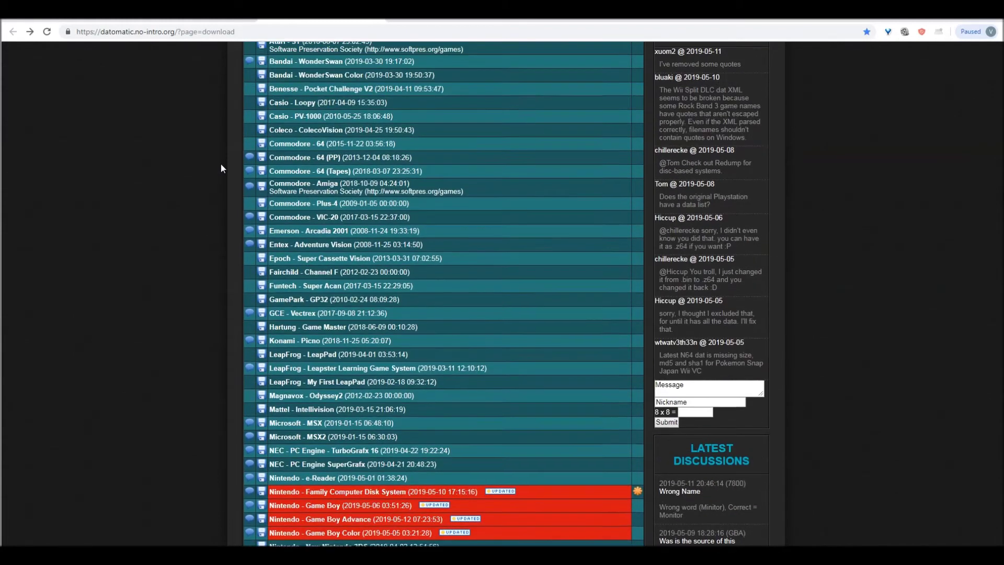
{"action": "scroll", "coordinate": [221, 167], "scroll_direction": "up", "scroll_amount": 1}
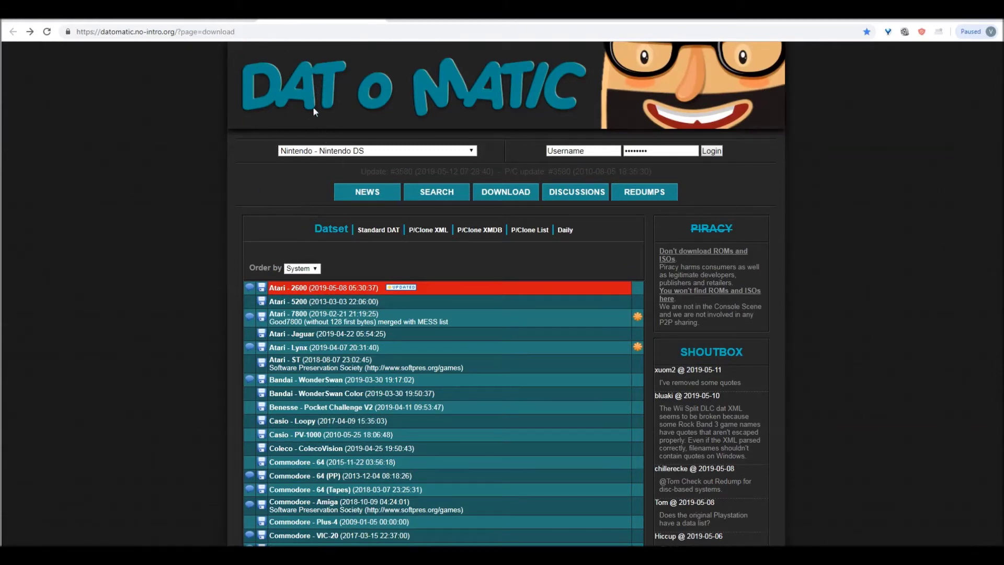
{"action": "scroll", "coordinate": [326, 210], "scroll_direction": "down", "scroll_amount": 2}
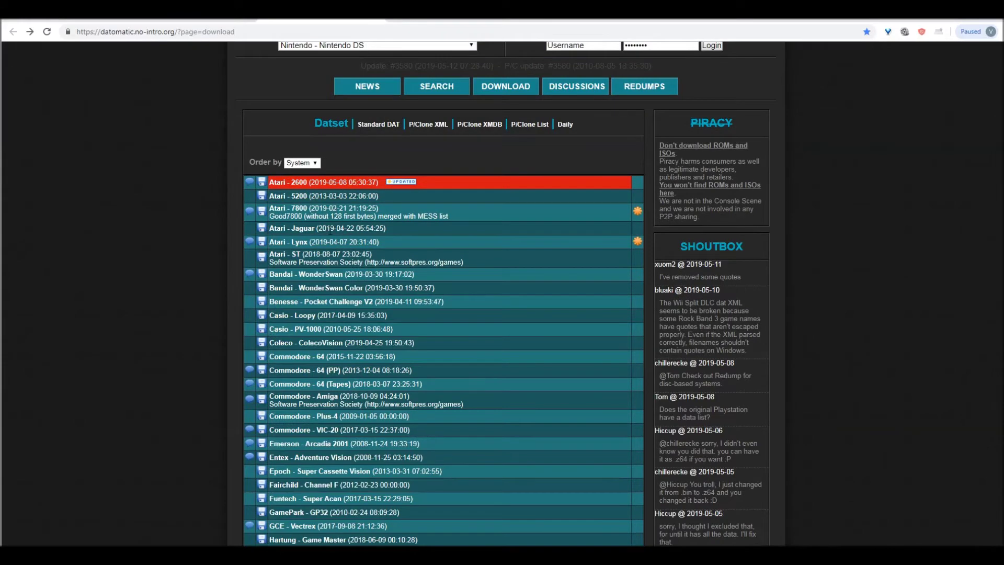
{"action": "scroll", "coordinate": [329, 220], "scroll_direction": "down", "scroll_amount": 6}
{"action": "scroll", "coordinate": [330, 232], "scroll_direction": "down", "scroll_amount": 9}
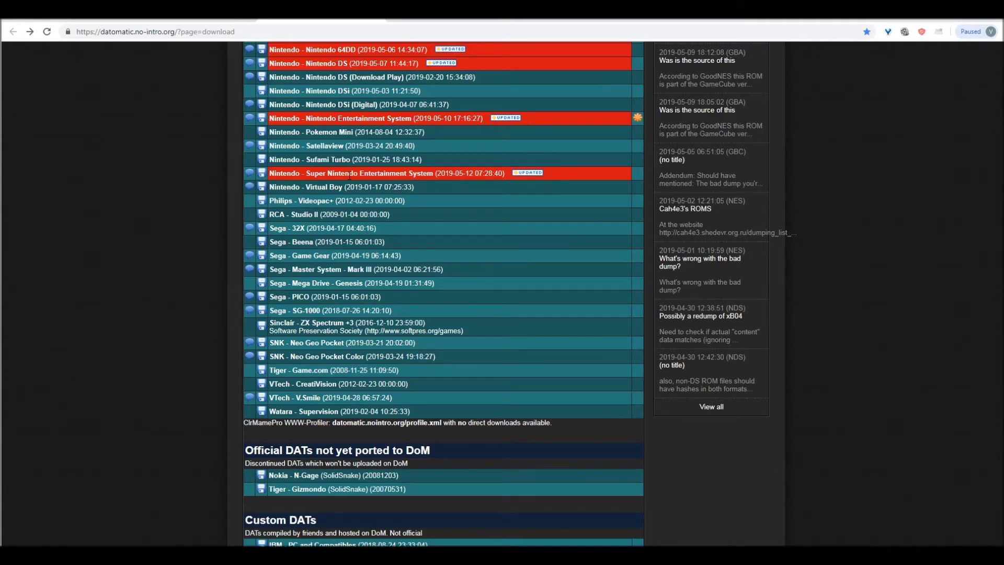
{"action": "left_click", "coordinate": [263, 177]}
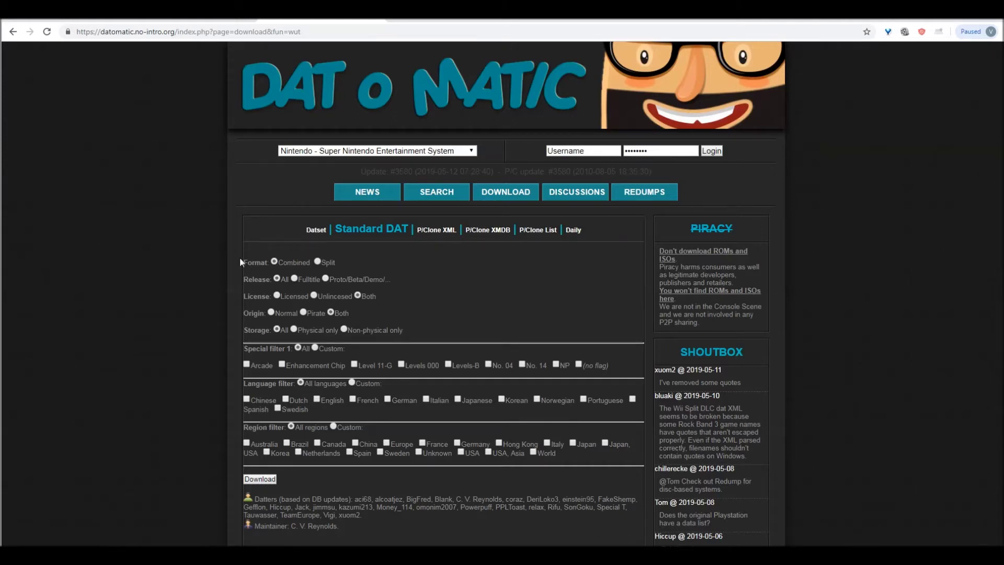
{"action": "scroll", "coordinate": [239, 256], "scroll_direction": "down", "scroll_amount": 1}
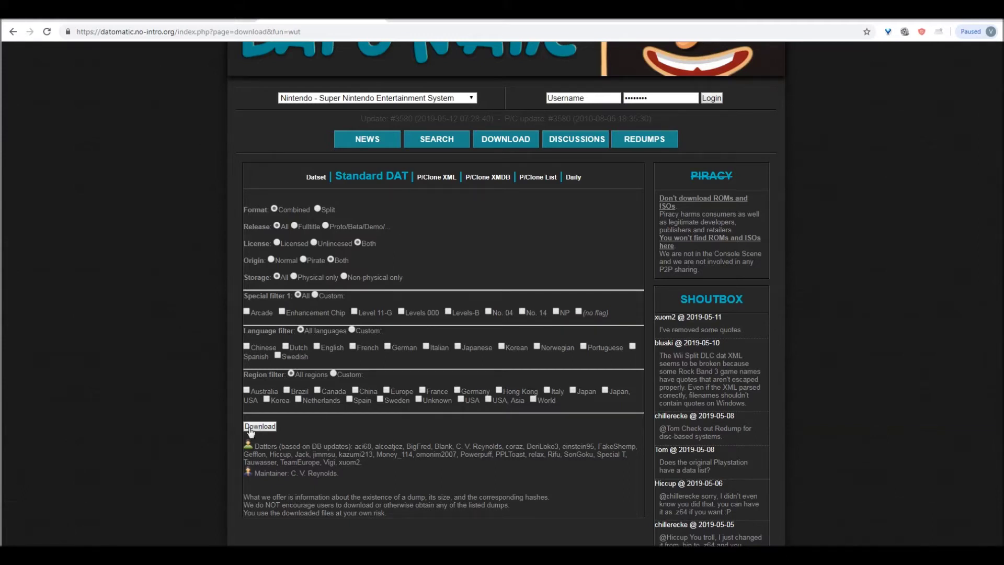
{"action": "scroll", "coordinate": [250, 431], "scroll_direction": "up", "scroll_amount": 1}
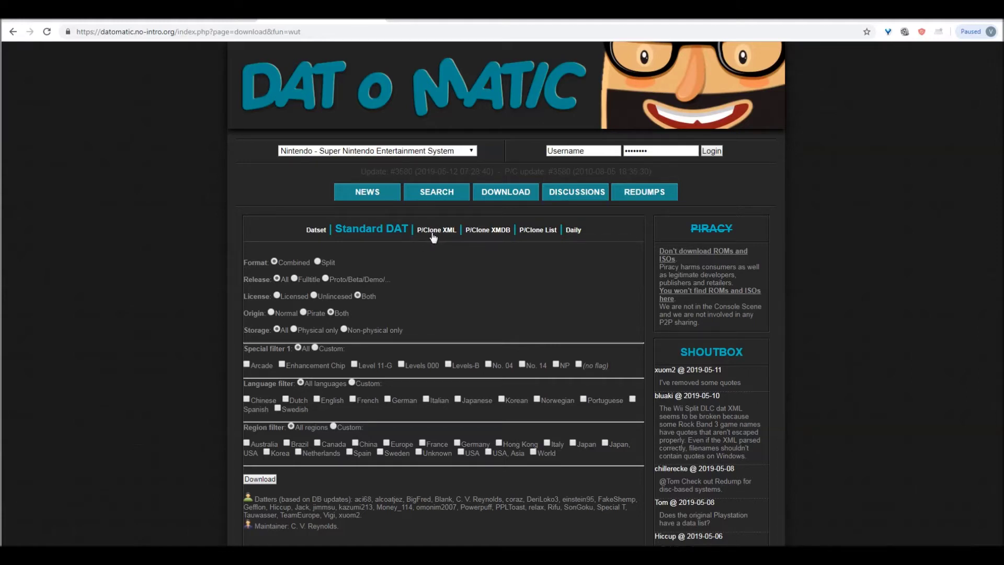
{"action": "scroll", "coordinate": [384, 269], "scroll_direction": "down", "scroll_amount": 1}
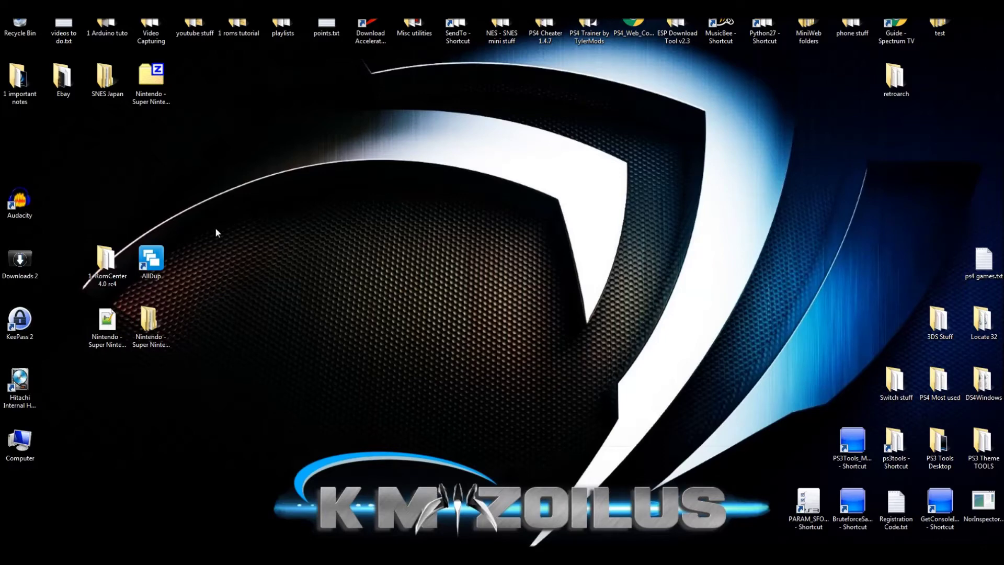
- Move the combined Super Nintendo DAT file from the desktop into the 1. DATs & Database folder inside 1. RomCenter 4.0 rc4
{"action": "double_click", "coordinate": [106, 256]}
{"action": "left_click_drag", "start_coordinate": [368, 122], "coordinate": [486, 118]}
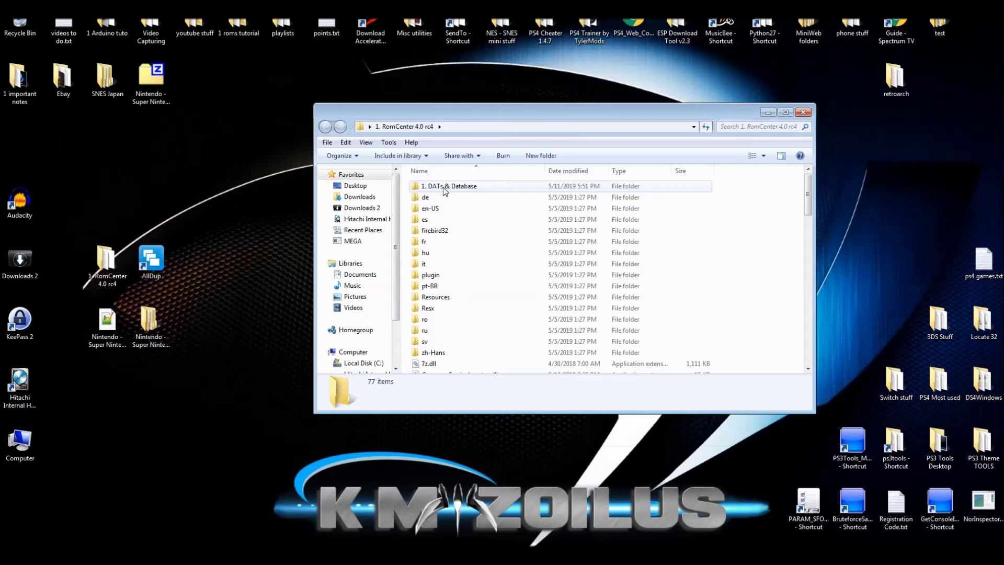
{"action": "double_click", "coordinate": [443, 187]}
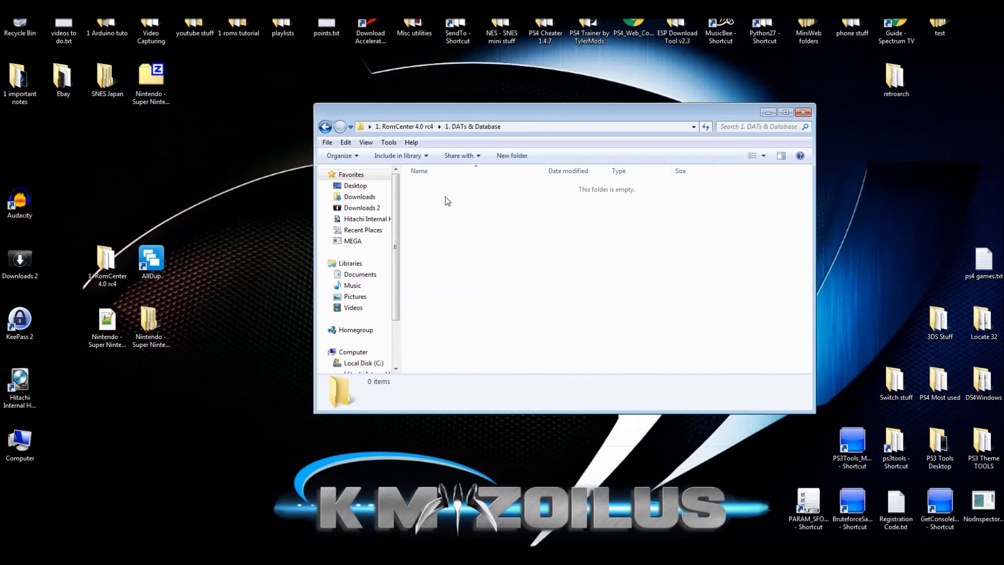
{"action": "left_click", "coordinate": [107, 300]}
{"action": "left_click_drag", "start_coordinate": [93, 188], "coordinate": [96, 189]}
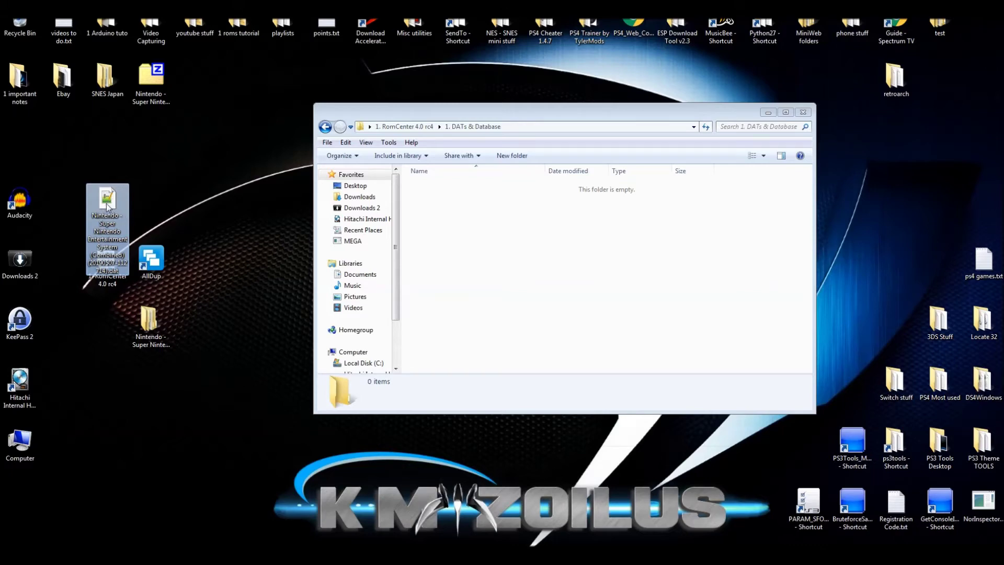
{"action": "left_click_drag", "start_coordinate": [107, 206], "coordinate": [518, 225]}
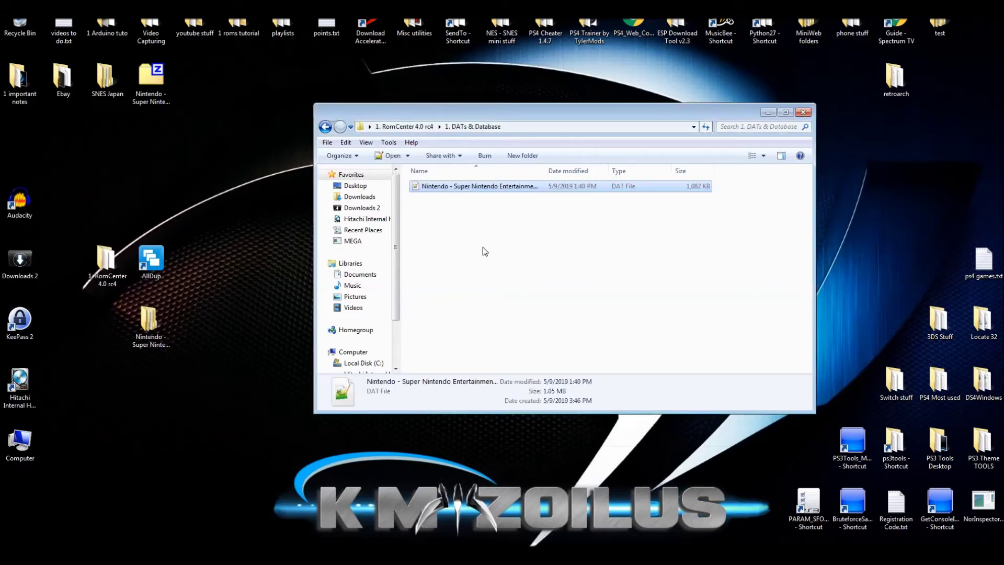
- Launch RomCenter.exe from the 1. RomCenter 4.0 rc4 folder and start creating a new games database
{"action": "left_click", "coordinate": [324, 127]}
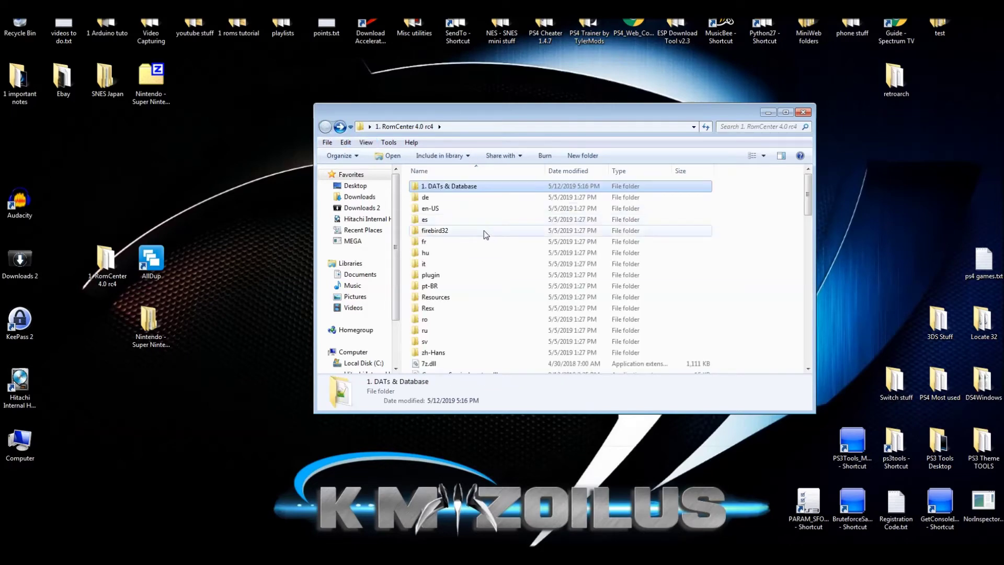
{"action": "scroll", "coordinate": [494, 232], "scroll_direction": "down", "scroll_amount": 2}
{"action": "scroll", "coordinate": [494, 232], "scroll_direction": "down", "scroll_amount": 4}
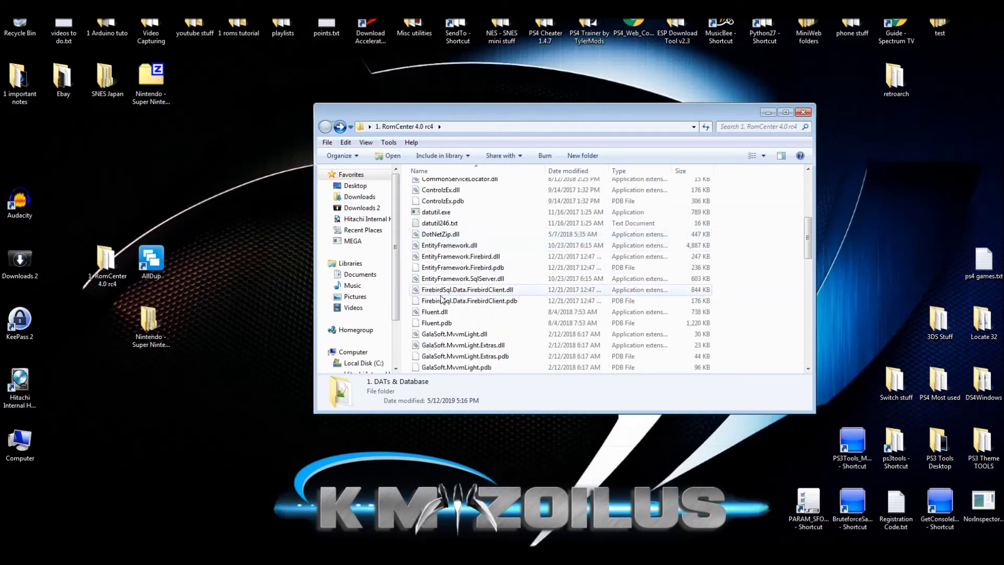
{"action": "scroll", "coordinate": [453, 268], "scroll_direction": "down", "scroll_amount": 9}
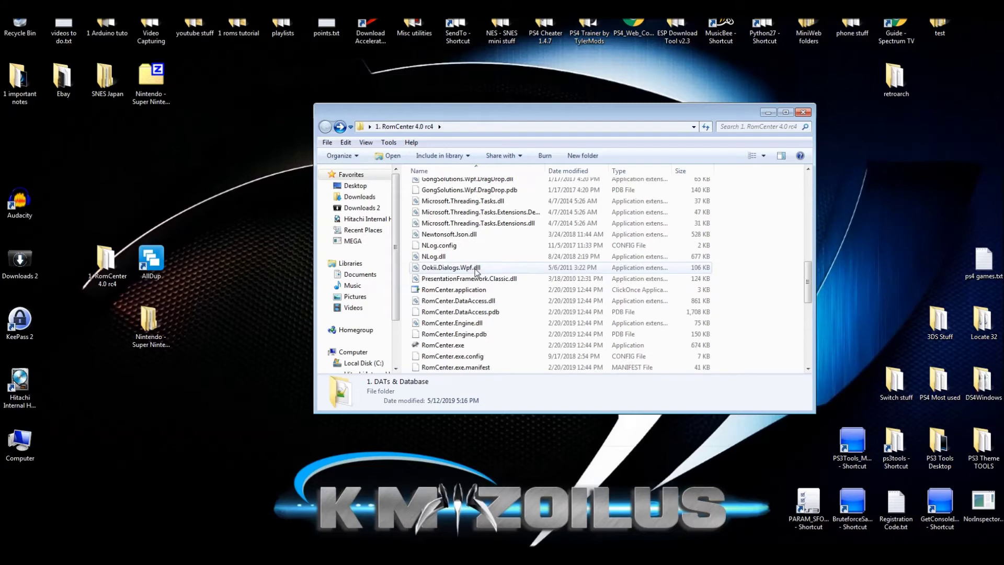
{"action": "left_click", "coordinate": [441, 283]}
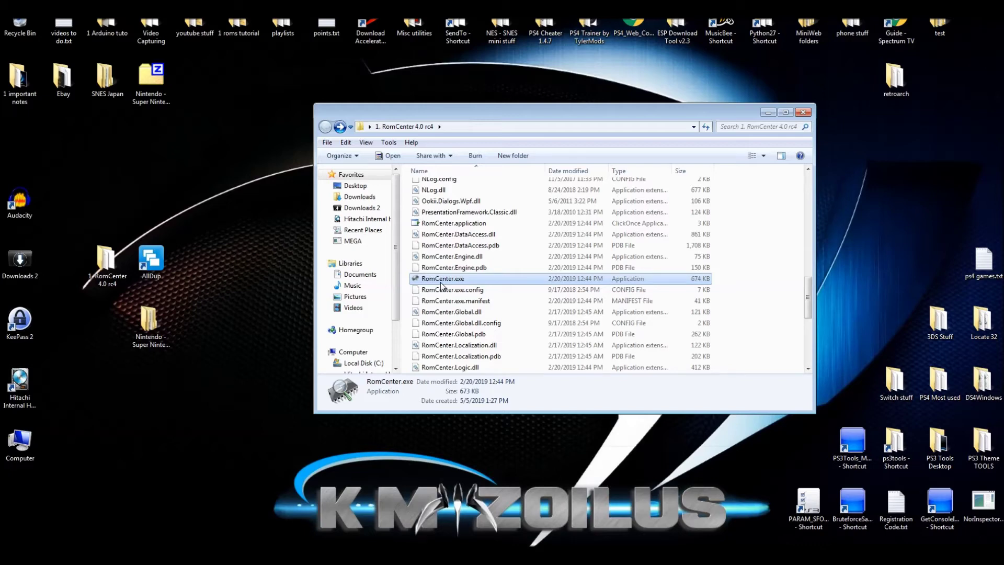
{"action": "left_click", "coordinate": [742, 236]}
{"action": "left_click", "coordinate": [451, 279]}
{"action": "double_click", "coordinate": [451, 282]}
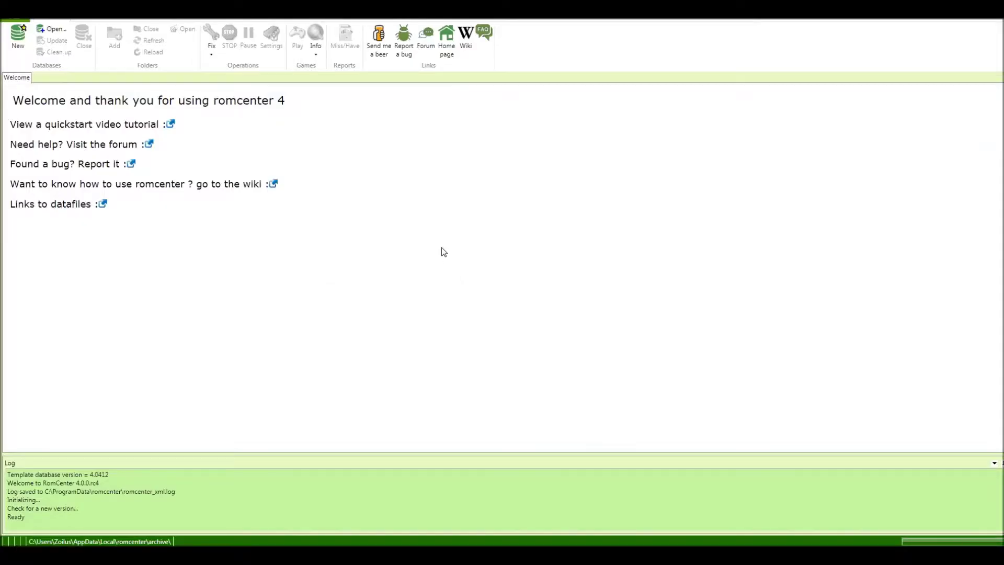
{"action": "left_click", "coordinate": [17, 47]}
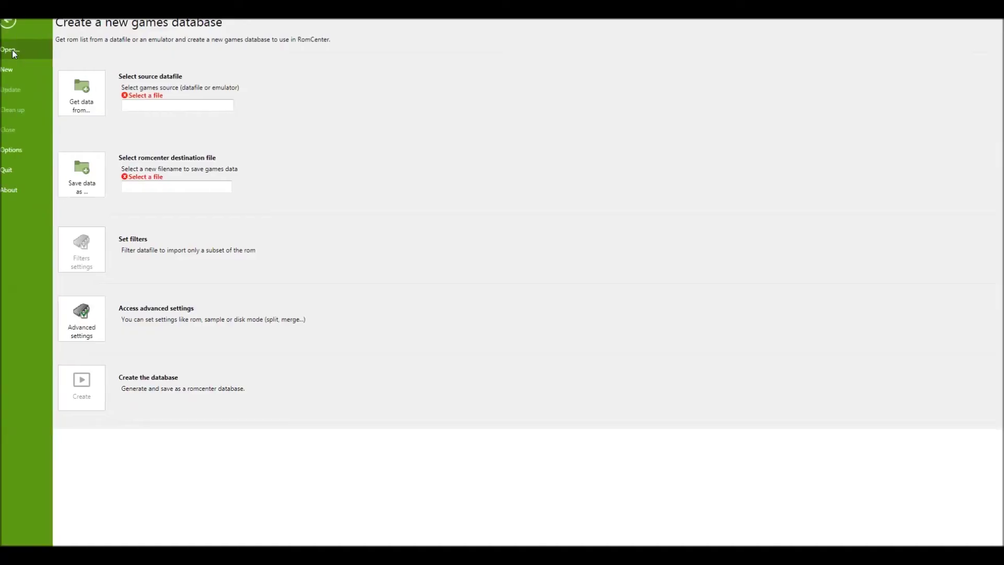
- Choose the combined Super Nintendo DAT from the 1. DATs & Database folder as the new database's source datafile
{"action": "left_click", "coordinate": [93, 95]}
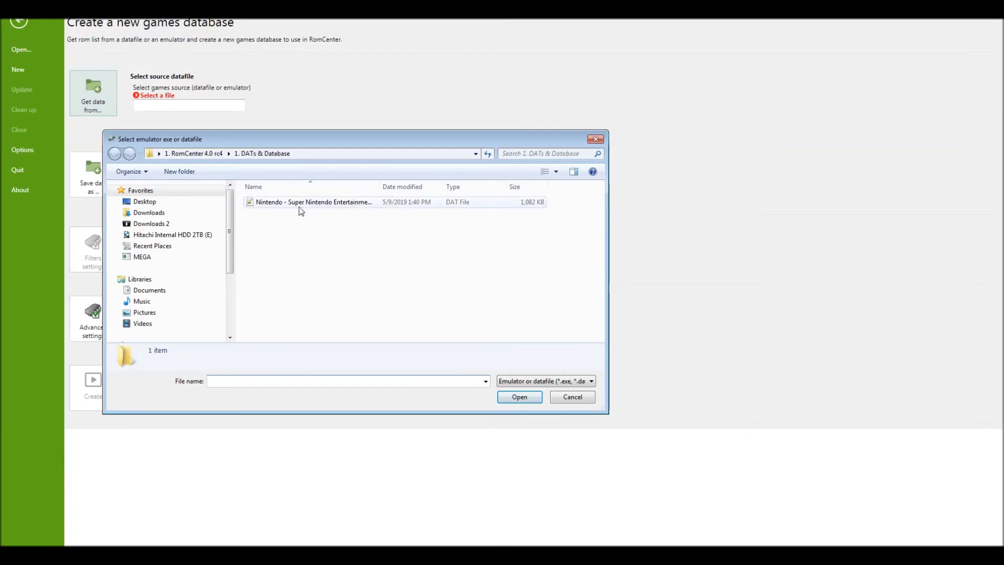
{"action": "left_click_drag", "start_coordinate": [319, 147], "coordinate": [410, 151]}
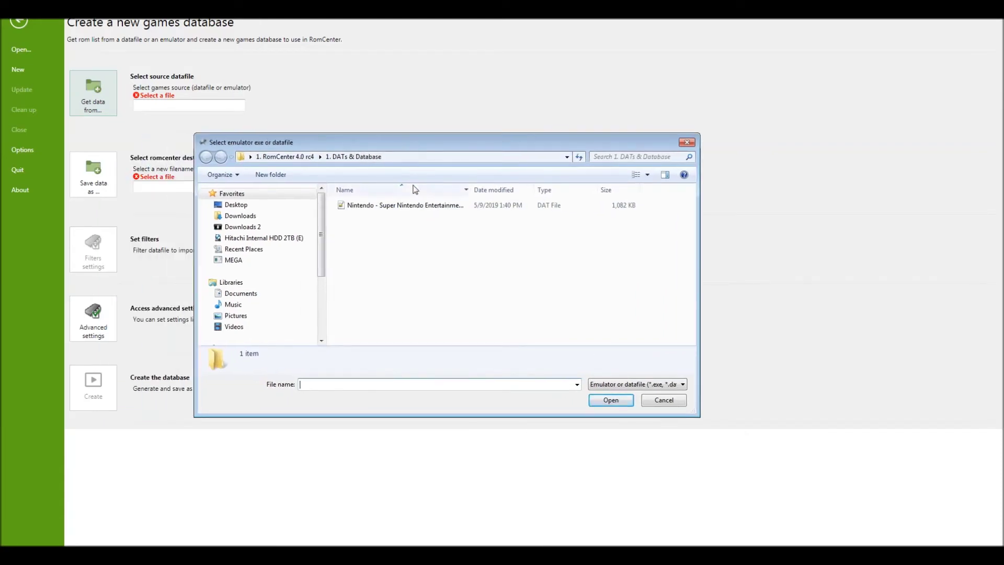
{"action": "left_click", "coordinate": [384, 209]}
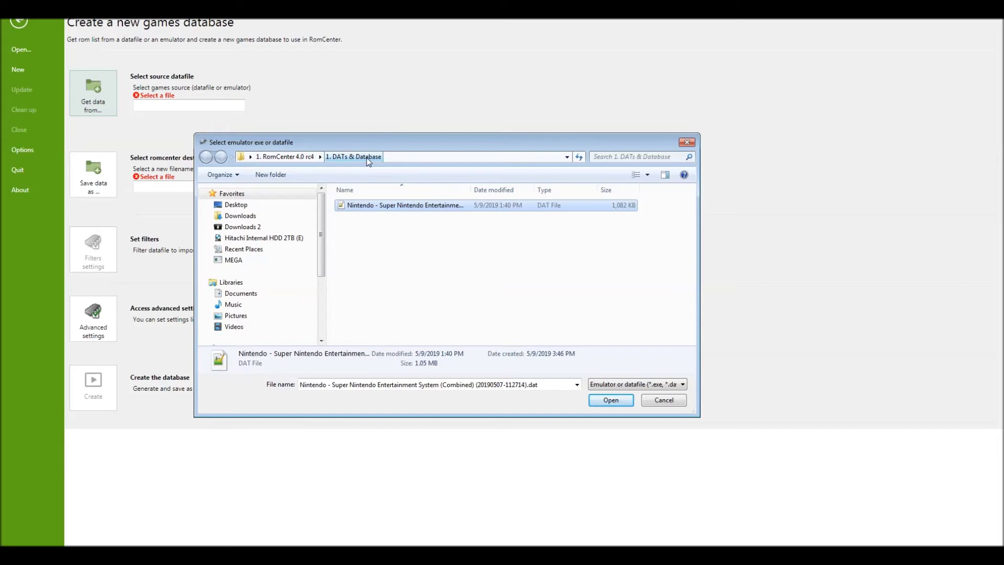
{"action": "left_click", "coordinate": [601, 401]}
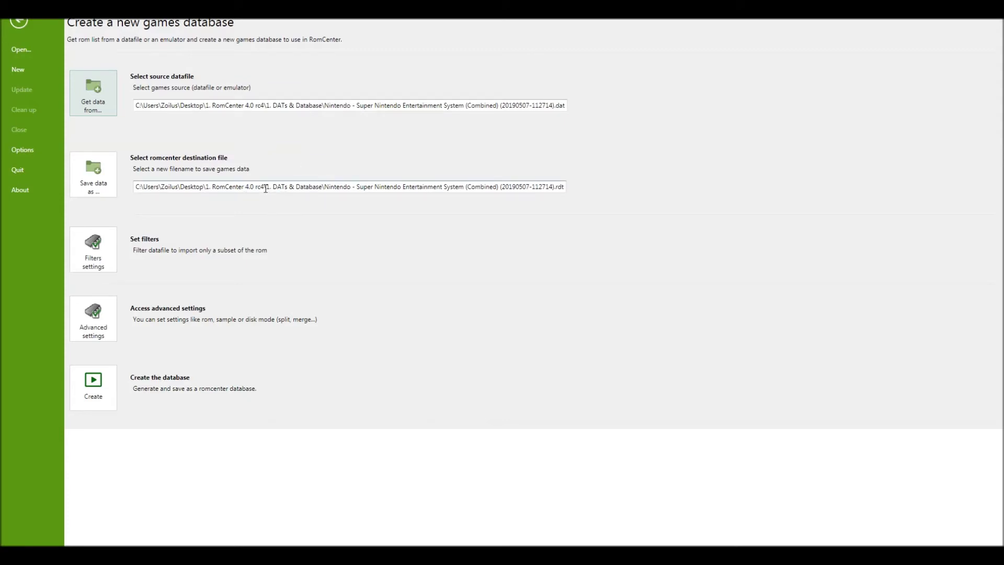
- Enable region filtering for the datafile and add the Us, Eu, Jp and World regions to the selection
{"action": "left_click", "coordinate": [86, 250]}
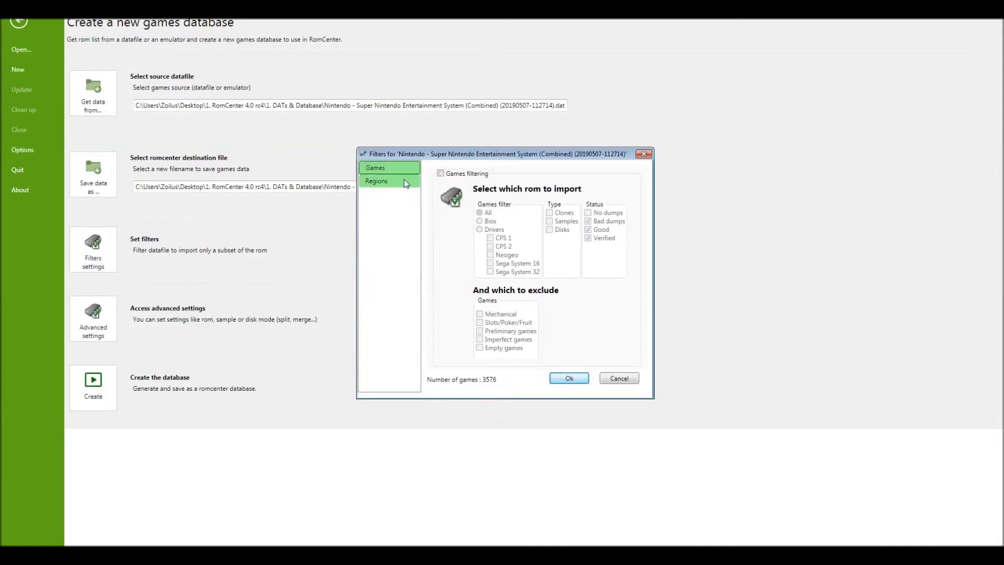
{"action": "left_click", "coordinate": [383, 181]}
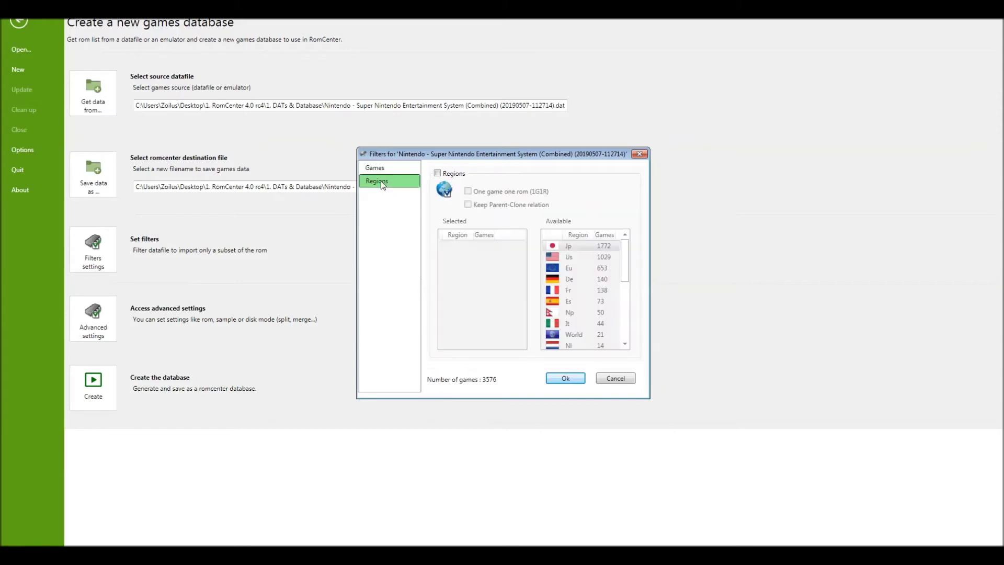
{"action": "left_click", "coordinate": [437, 174]}
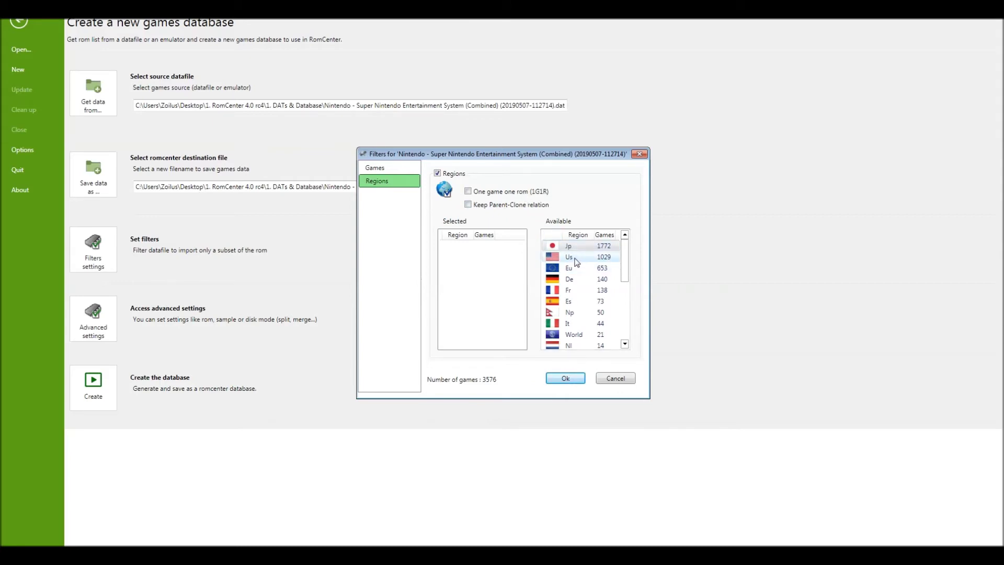
{"action": "left_click_drag", "start_coordinate": [575, 261], "coordinate": [462, 263]}
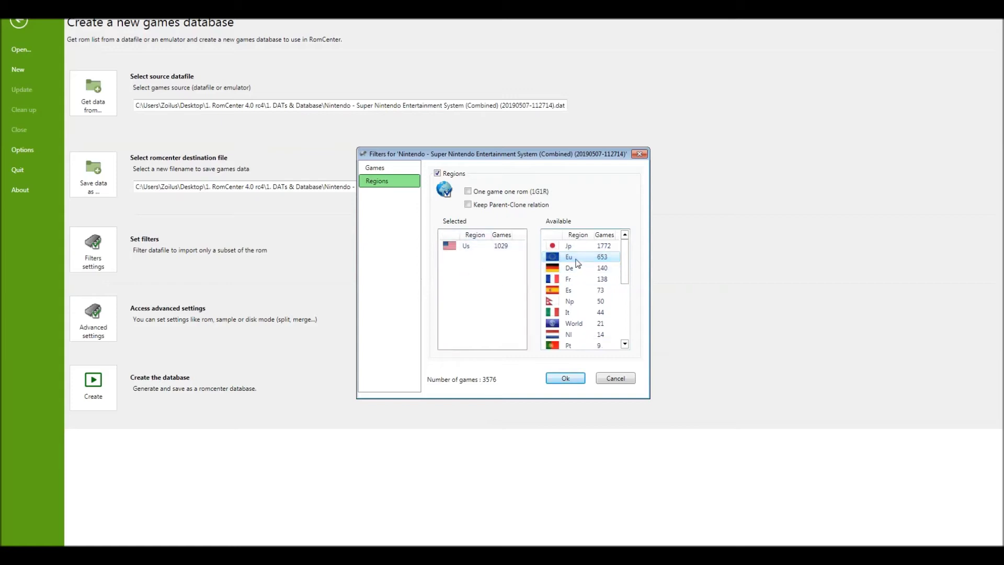
{"action": "left_click_drag", "start_coordinate": [577, 262], "coordinate": [461, 276]}
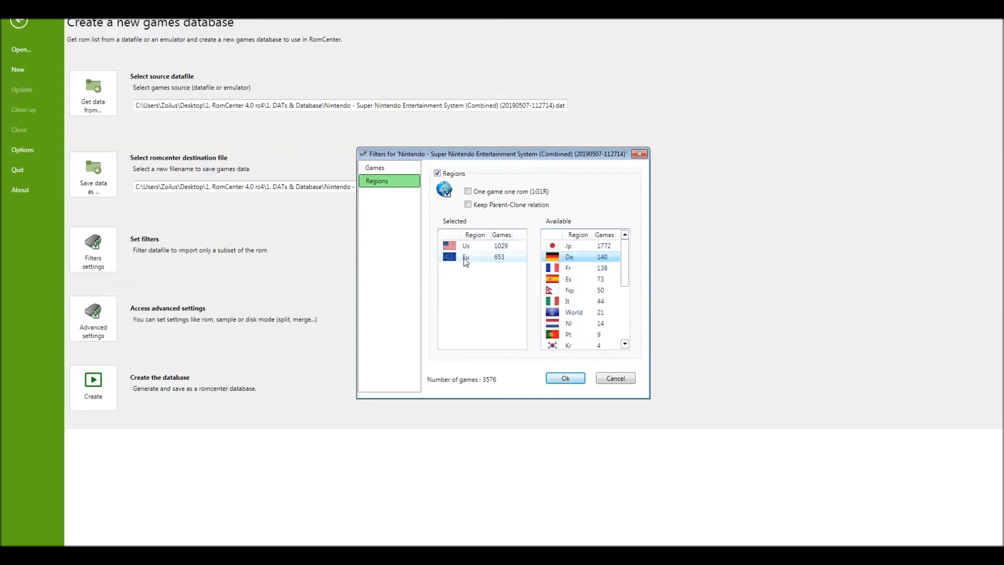
{"action": "double_click", "coordinate": [573, 247]}
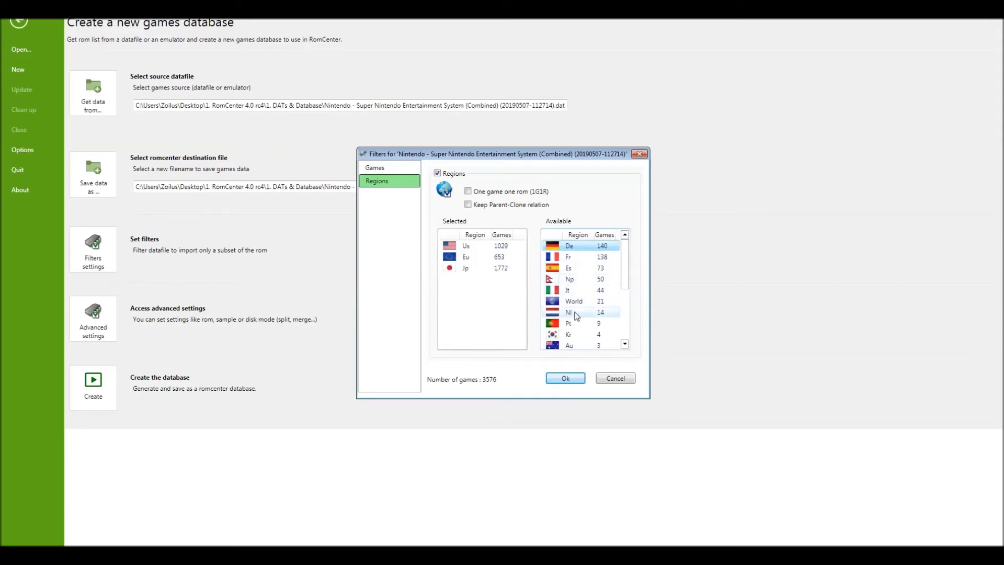
{"action": "double_click", "coordinate": [574, 303]}
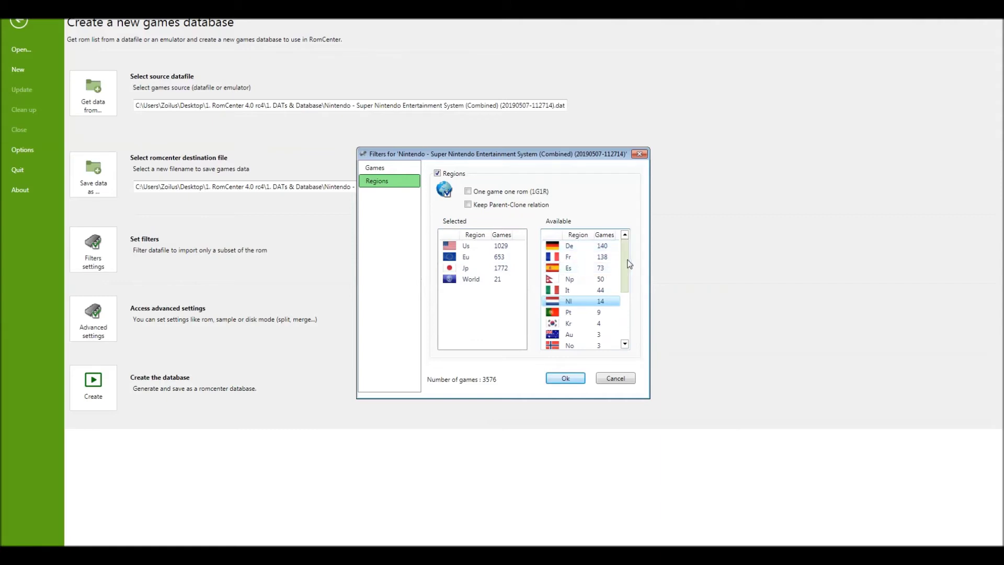
{"action": "left_click", "coordinate": [572, 246]}
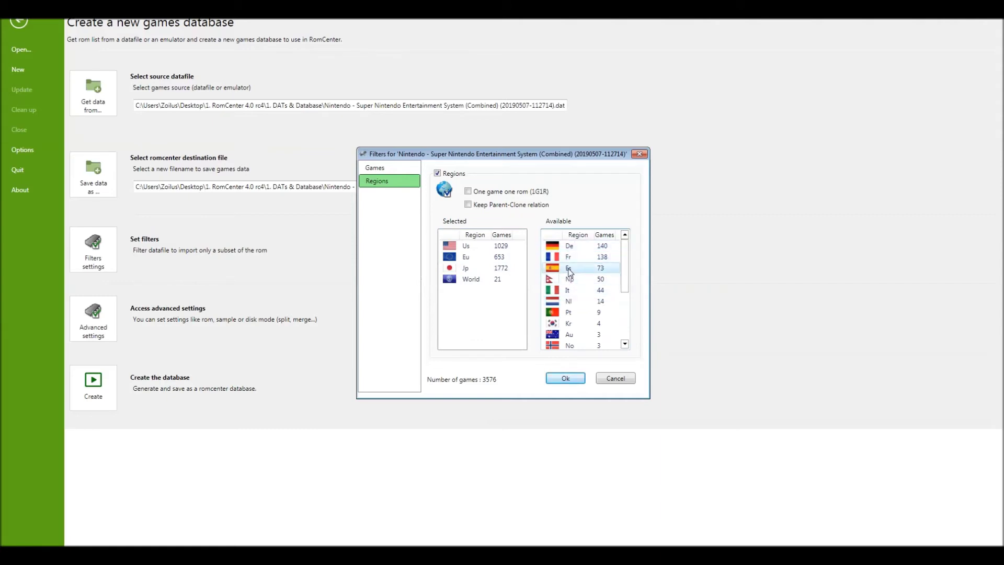
{"action": "left_click", "coordinate": [569, 292]}
{"action": "left_click", "coordinate": [567, 313]}
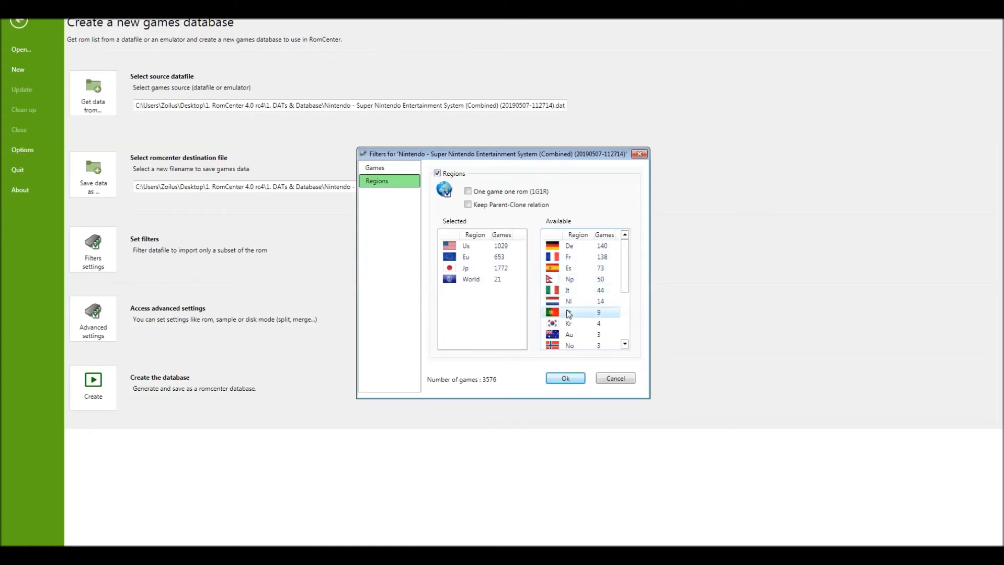
{"action": "left_click", "coordinate": [570, 301]}
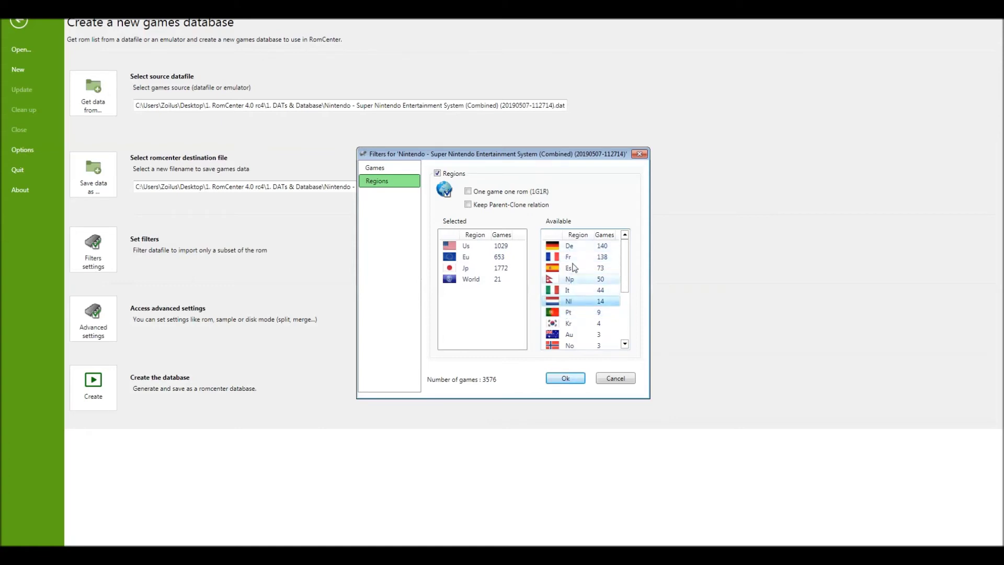
{"action": "left_click", "coordinate": [571, 257]}
{"action": "left_click", "coordinate": [572, 247]}
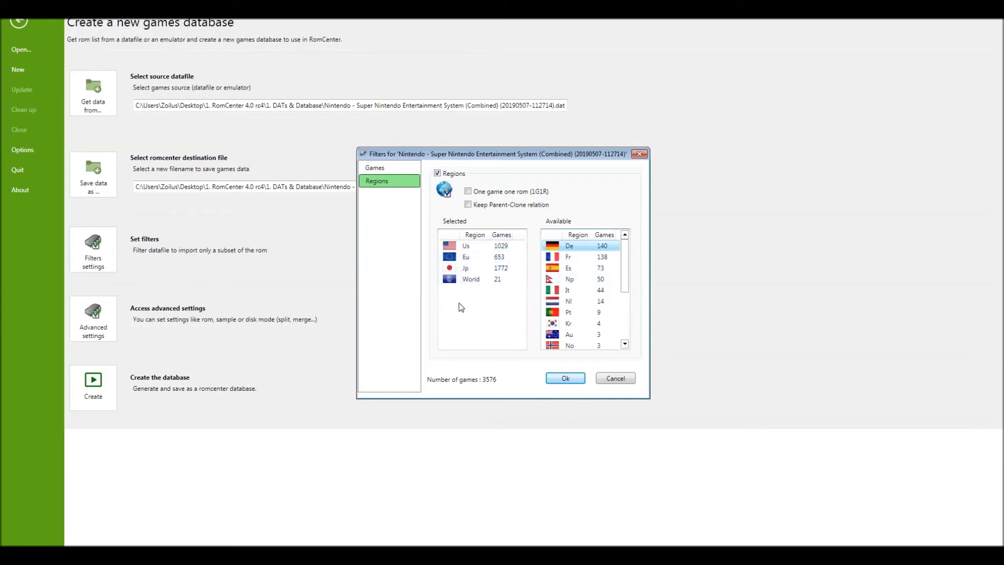
- Accept the region filters and create the games database, declining the snes.dll plugin
{"action": "left_click", "coordinate": [564, 379]}
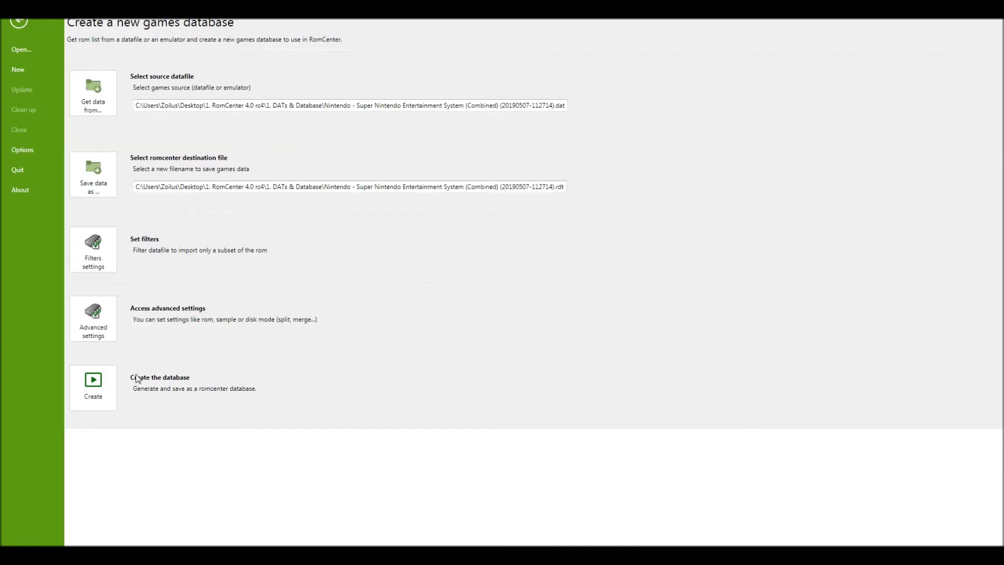
{"action": "left_click", "coordinate": [96, 384]}
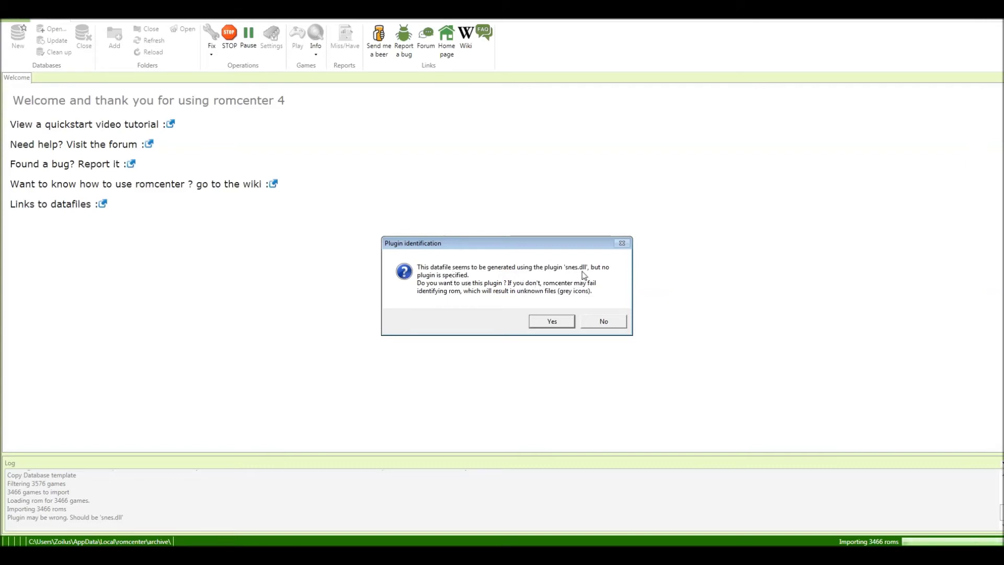
{"action": "left_click", "coordinate": [597, 322]}
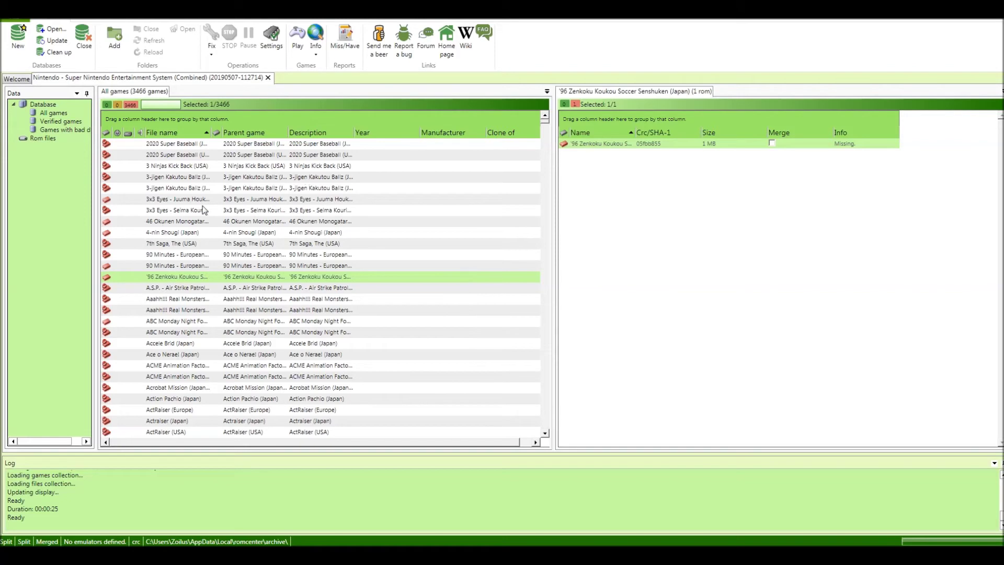
- Add the Nintendo - Super Nintendo Entertainment System folder from the Desktop as a ROM folder of the database
{"action": "left_click", "coordinate": [114, 42]}
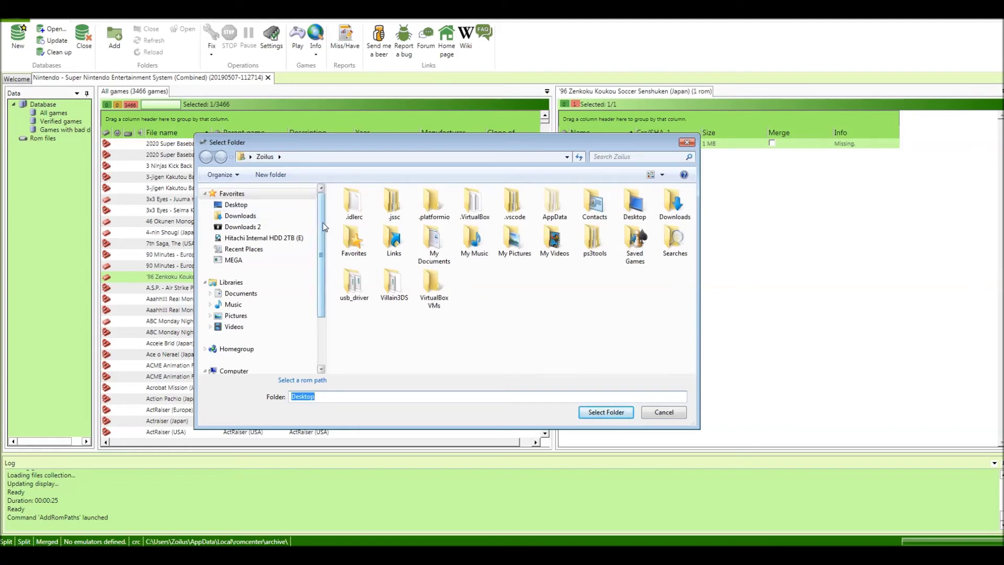
{"action": "scroll", "coordinate": [322, 232], "scroll_direction": "down", "scroll_amount": 1}
{"action": "scroll", "coordinate": [322, 233], "scroll_direction": "up", "scroll_amount": 1}
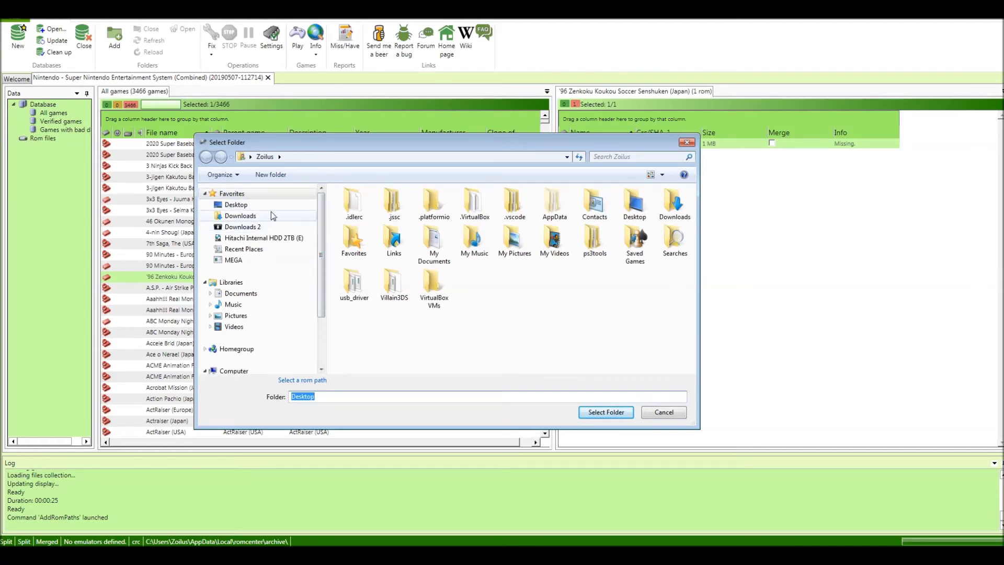
{"action": "left_click", "coordinate": [250, 207]}
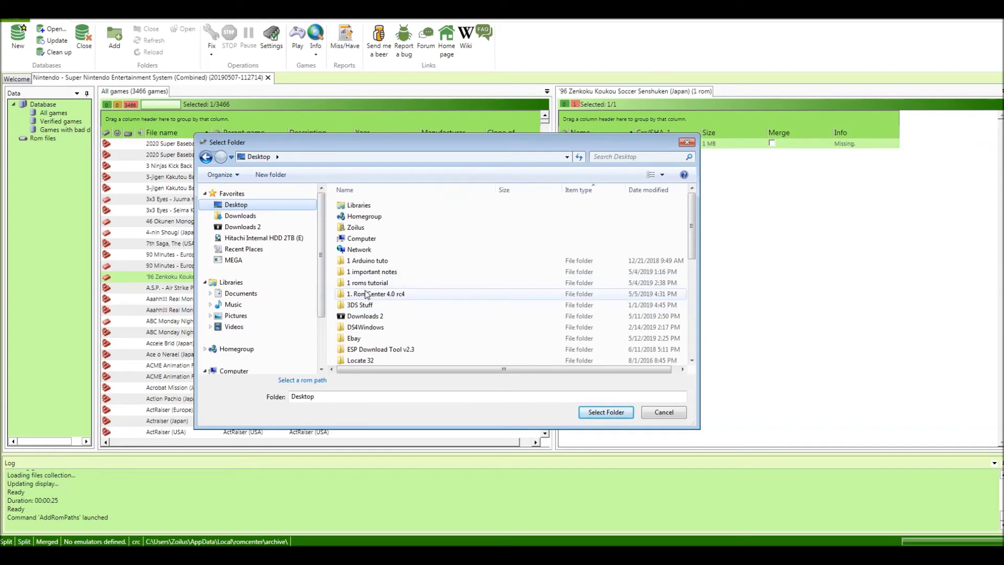
{"action": "left_click", "coordinate": [366, 327]}
{"action": "scroll", "coordinate": [366, 328], "scroll_direction": "down", "scroll_amount": 5}
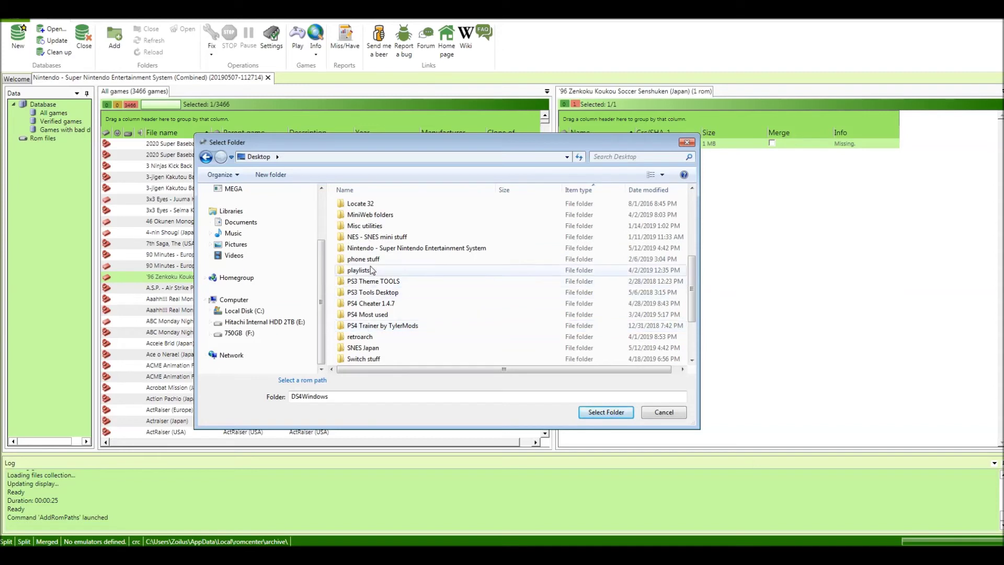
{"action": "left_click", "coordinate": [367, 248]}
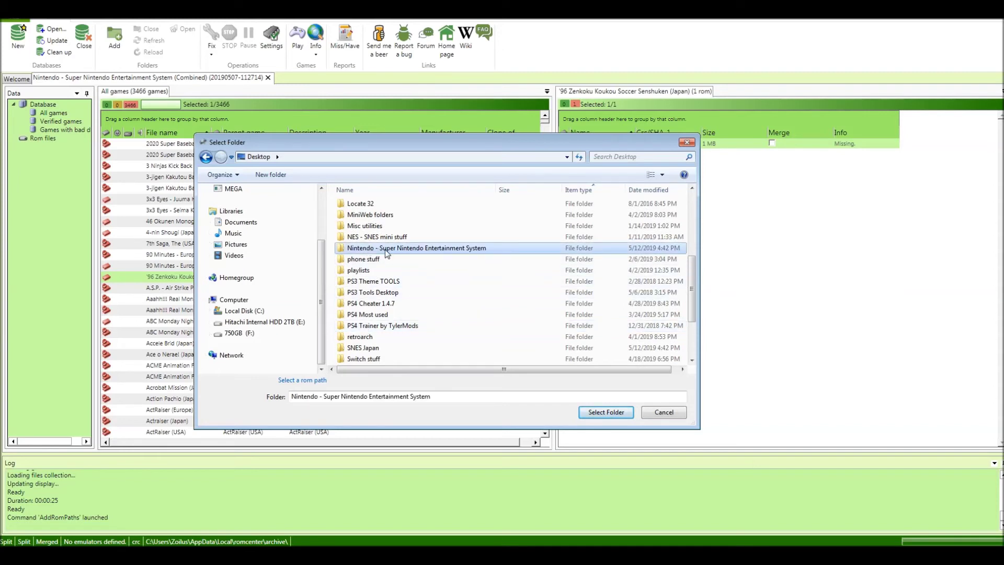
{"action": "left_click", "coordinate": [607, 412]}
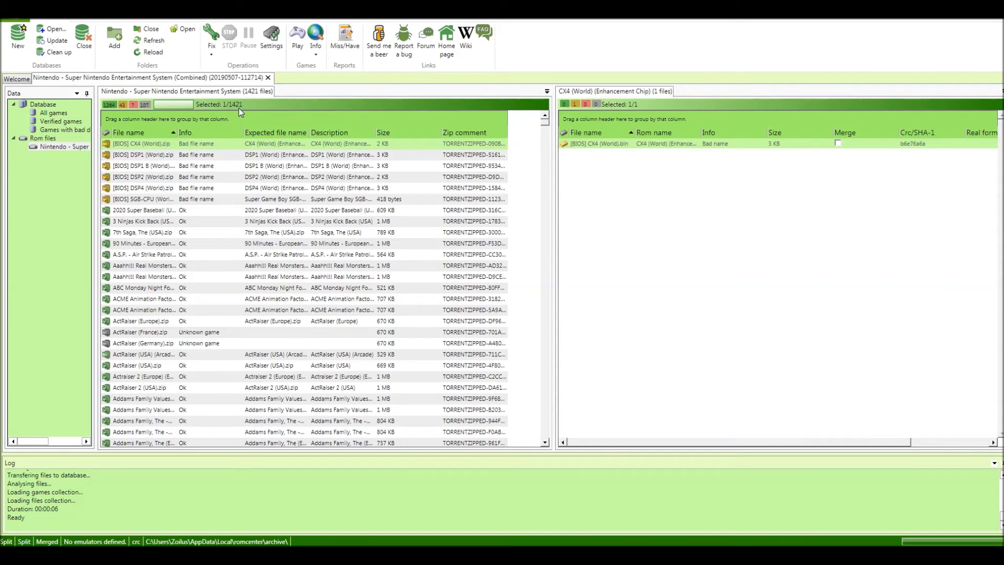
- Filter the ROM file list to show only unknown games, and widen its File name column to fit the full names
{"action": "left_click", "coordinate": [109, 105]}
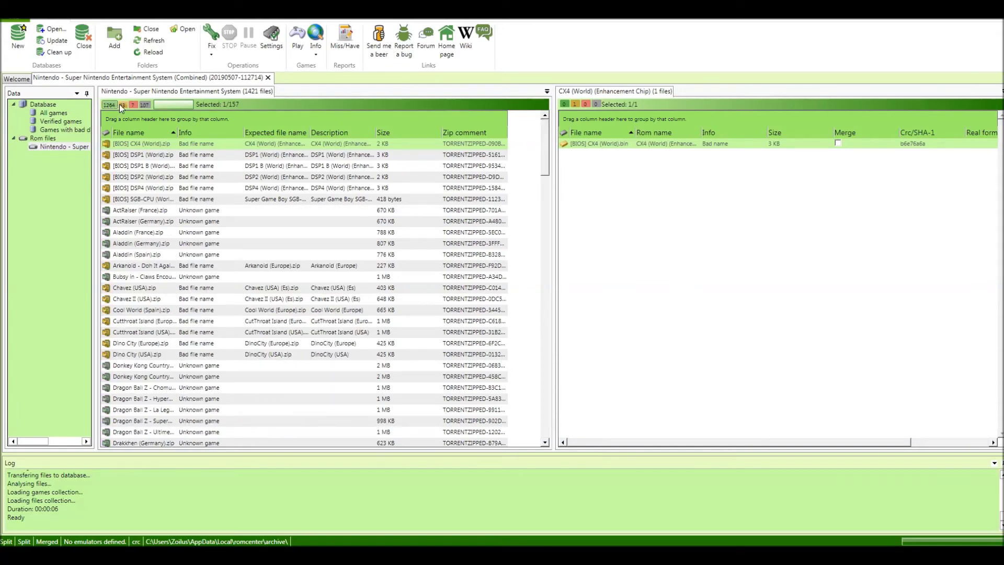
{"action": "left_click", "coordinate": [120, 104]}
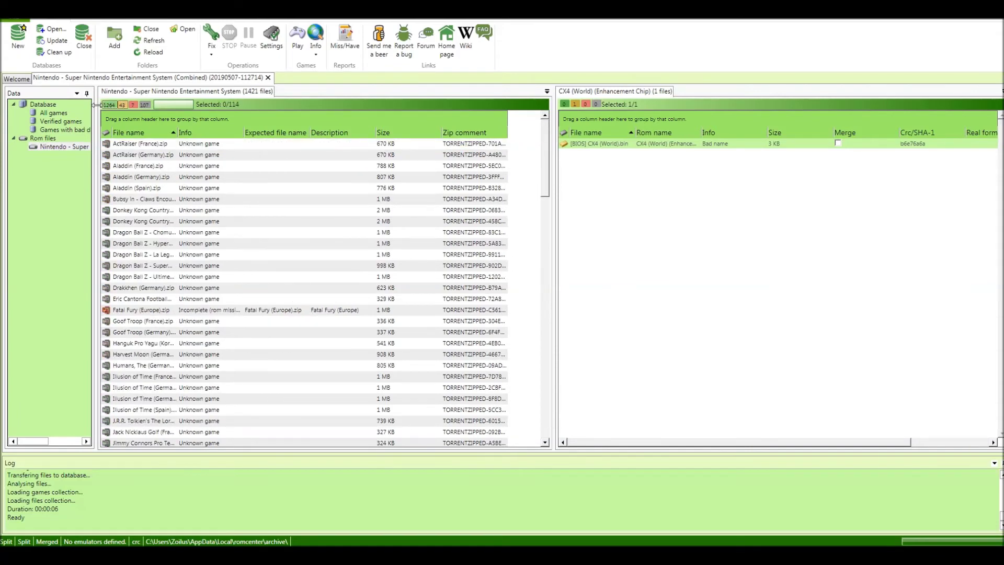
{"action": "left_click", "coordinate": [133, 105]}
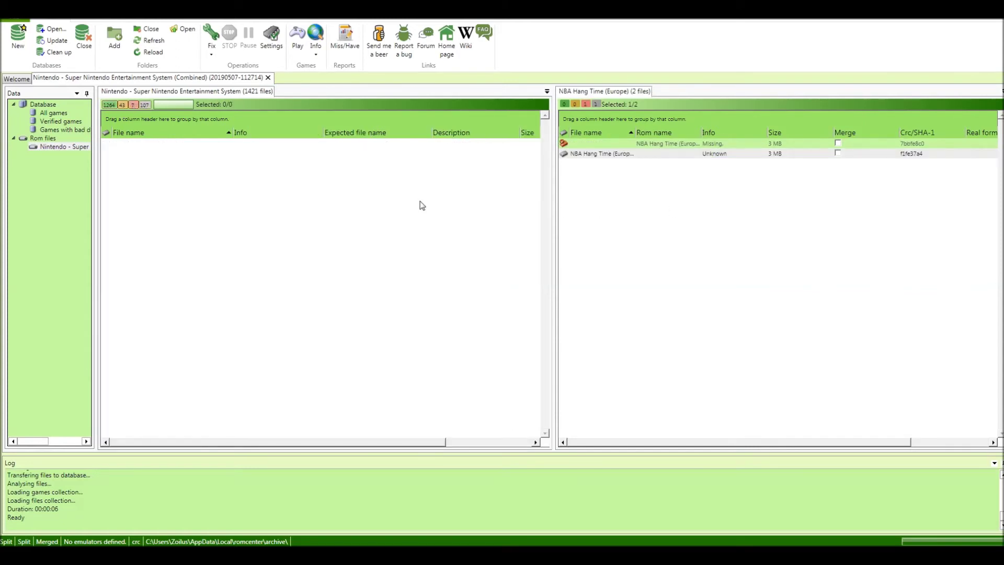
{"action": "left_click", "coordinate": [146, 105]}
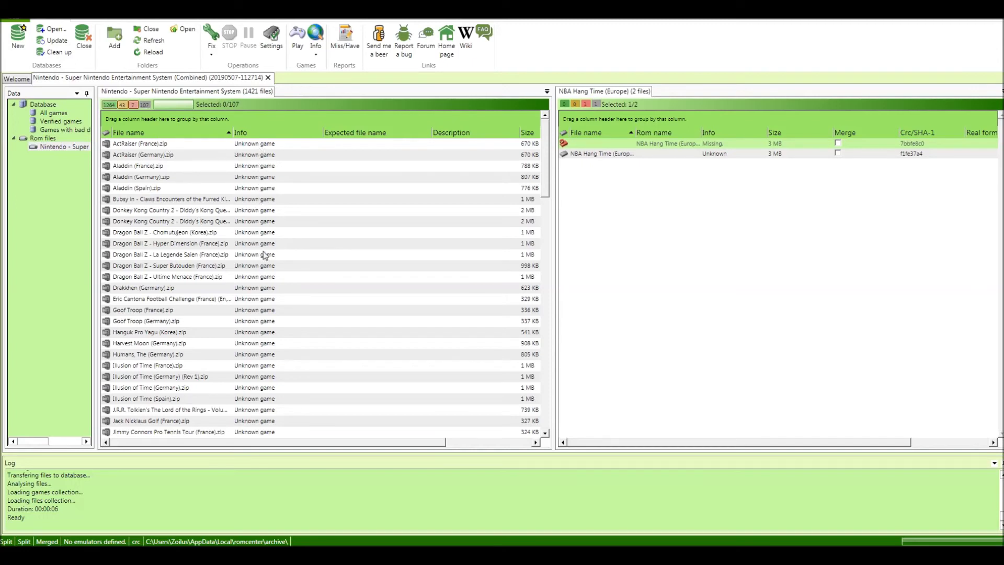
{"action": "left_click_drag", "start_coordinate": [231, 132], "coordinate": [319, 135]}
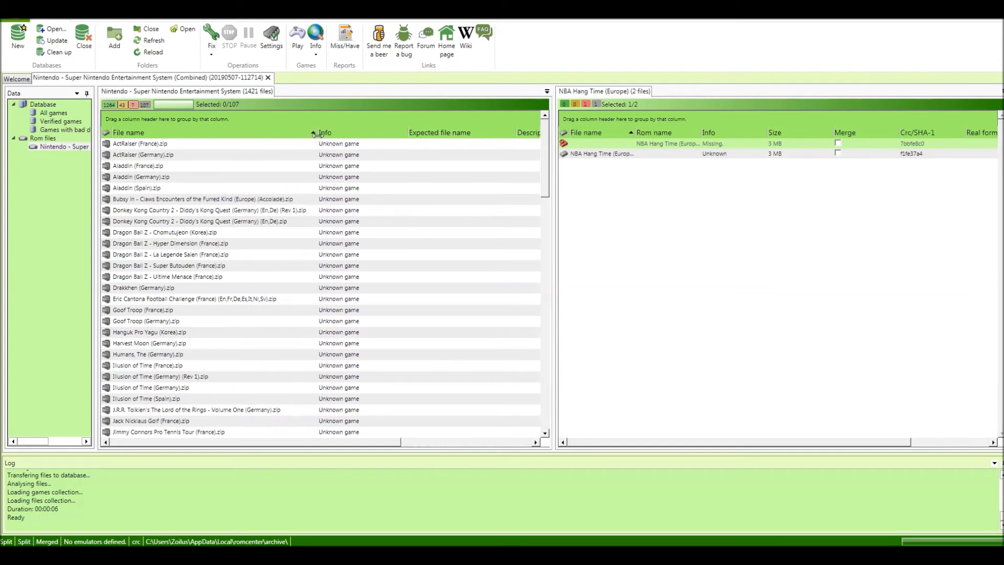
- Examine which regional versions are among the unknown games, checking the ActRaiser, Aladdin and Jurassic Park entries
{"action": "left_click", "coordinate": [155, 147]}
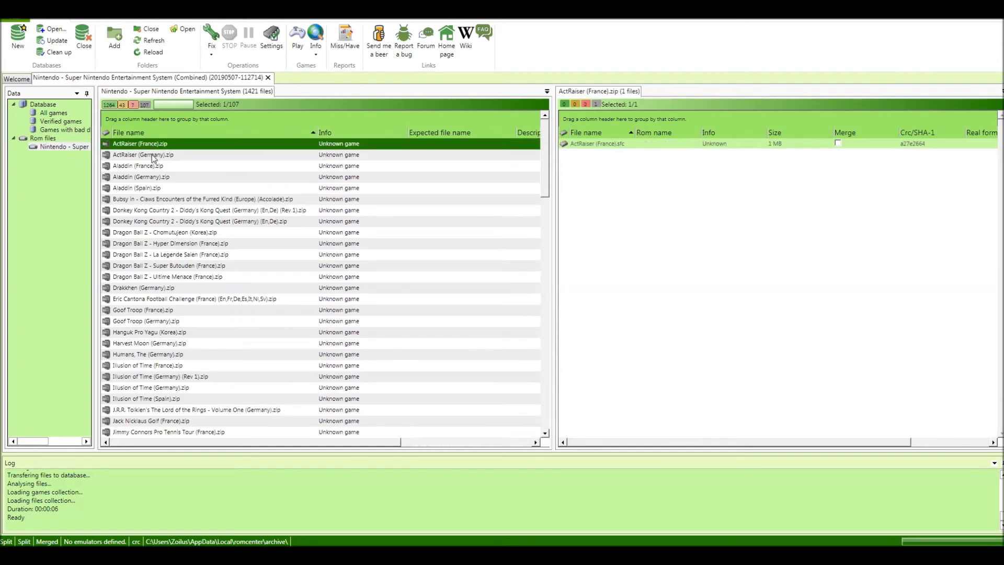
{"action": "left_click", "coordinate": [154, 155]}
{"action": "left_click", "coordinate": [149, 166]}
{"action": "left_click", "coordinate": [146, 177]}
{"action": "left_click", "coordinate": [143, 189]}
{"action": "scroll", "coordinate": [209, 283], "scroll_direction": "down", "scroll_amount": 3}
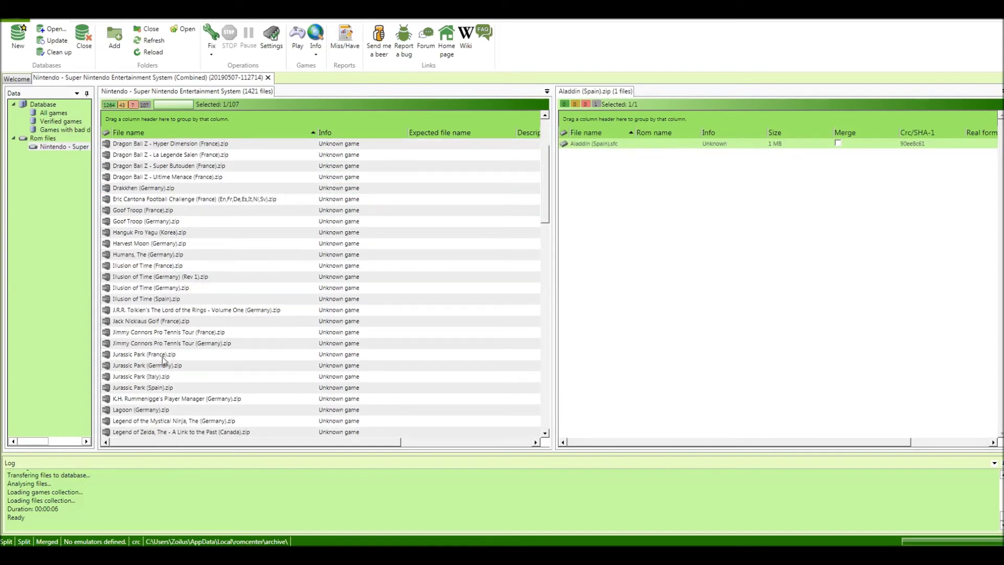
{"action": "left_click", "coordinate": [161, 379]}
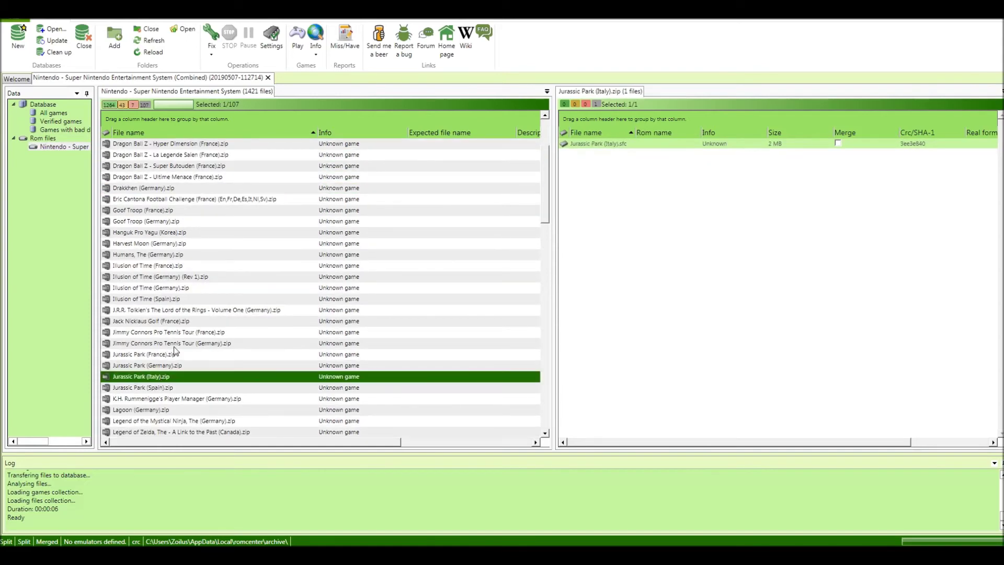
{"action": "scroll", "coordinate": [175, 226], "scroll_direction": "up", "scroll_amount": 3}
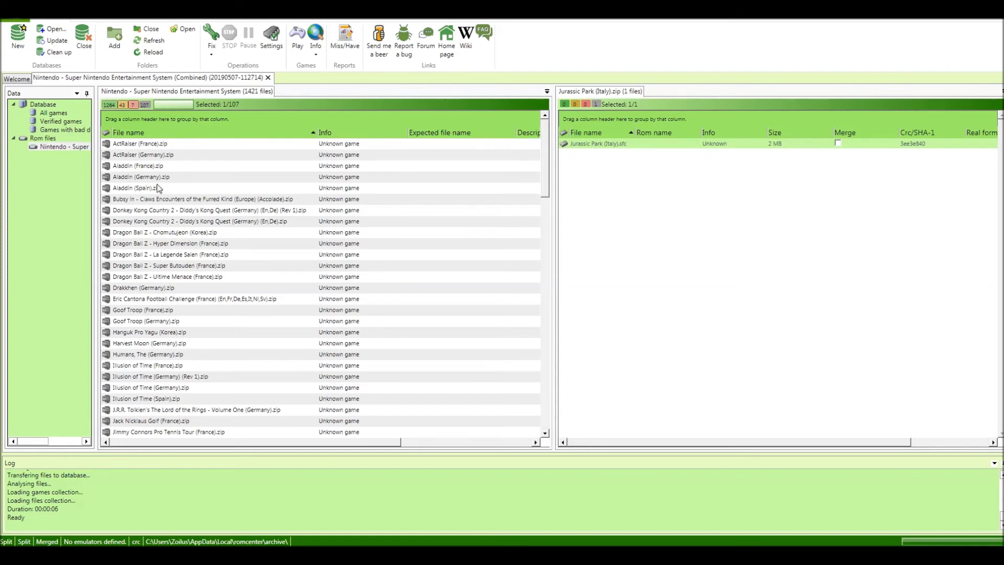
- Delete all unknown games except Bubsy in - Claws Encounters of the Furred Kind (Europe) (Accolade) and Sonic The Hedgehog 4 (World)
{"action": "left_click", "coordinate": [159, 155]}
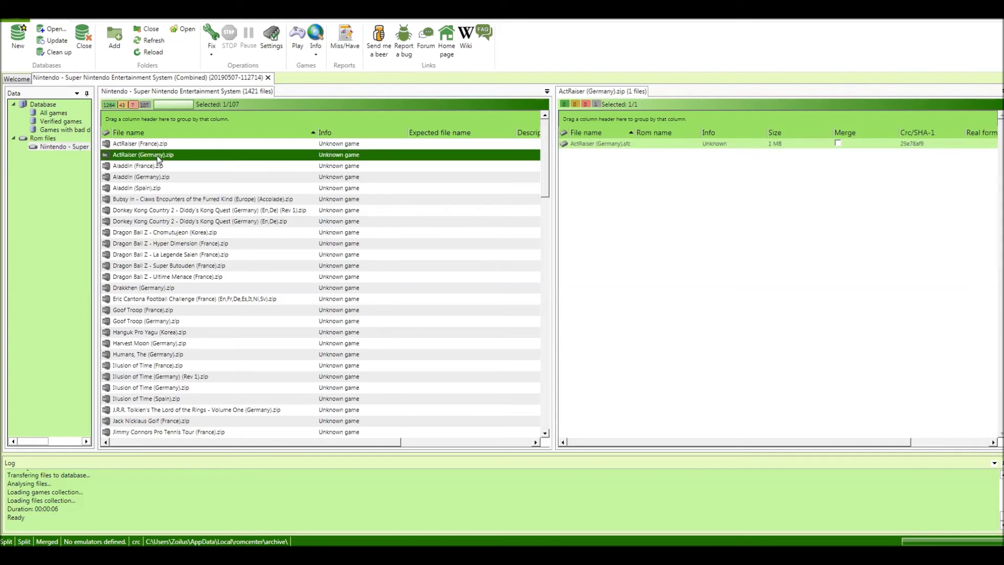
{"action": "key", "text": "ctrl+a"}
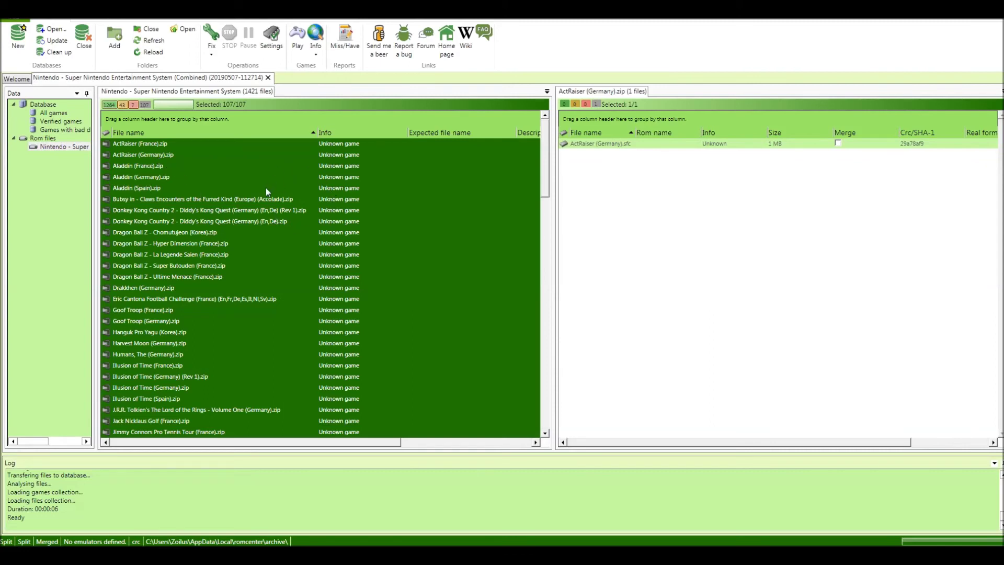
{"action": "left_click", "coordinate": [249, 200], "text": "ctrl"}
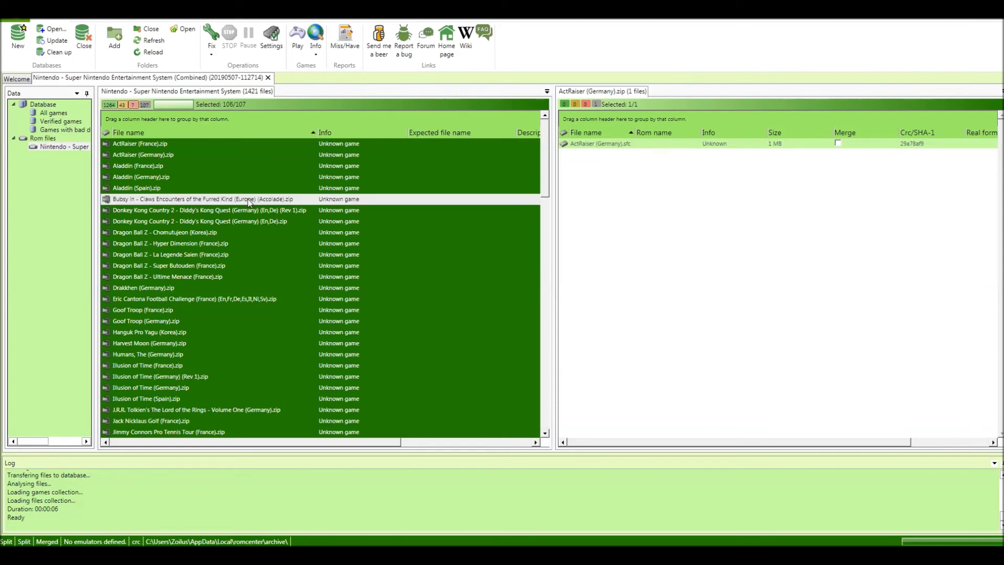
{"action": "scroll", "coordinate": [250, 198], "scroll_direction": "down", "scroll_amount": 1}
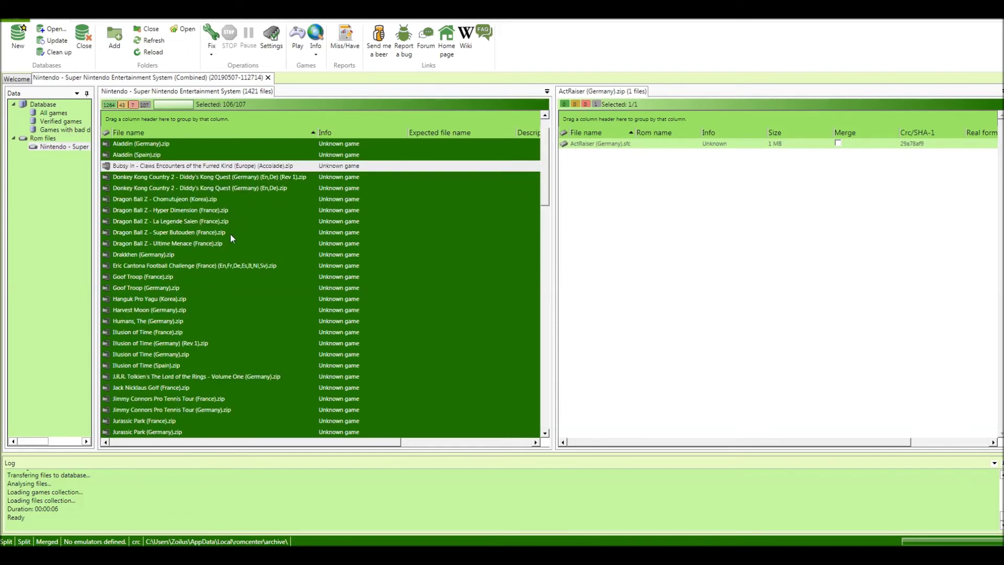
{"action": "scroll", "coordinate": [230, 238], "scroll_direction": "down", "scroll_amount": 2}
{"action": "scroll", "coordinate": [198, 252], "scroll_direction": "down", "scroll_amount": 1}
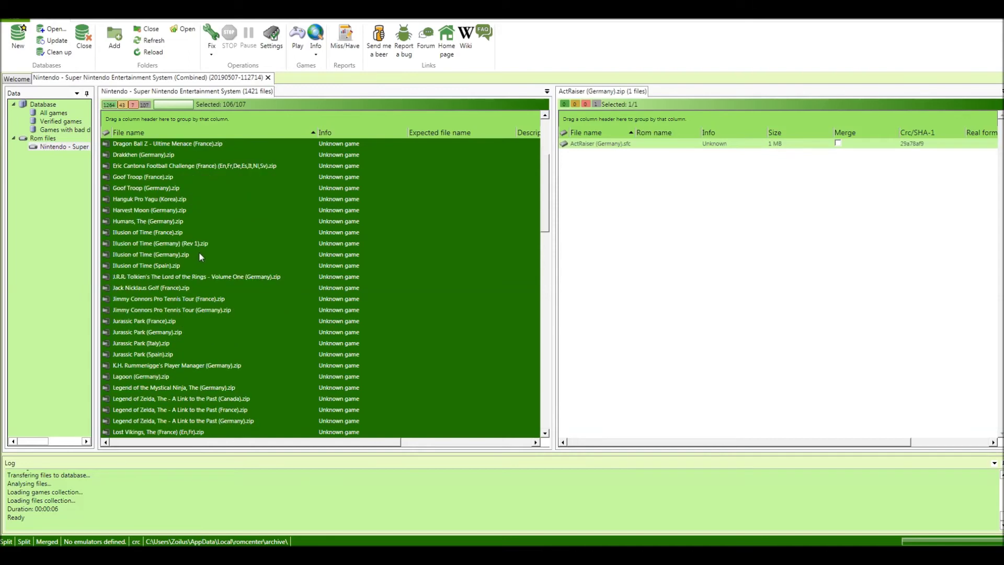
{"action": "scroll", "coordinate": [201, 269], "scroll_direction": "down", "scroll_amount": 2}
{"action": "scroll", "coordinate": [204, 268], "scroll_direction": "down", "scroll_amount": 4}
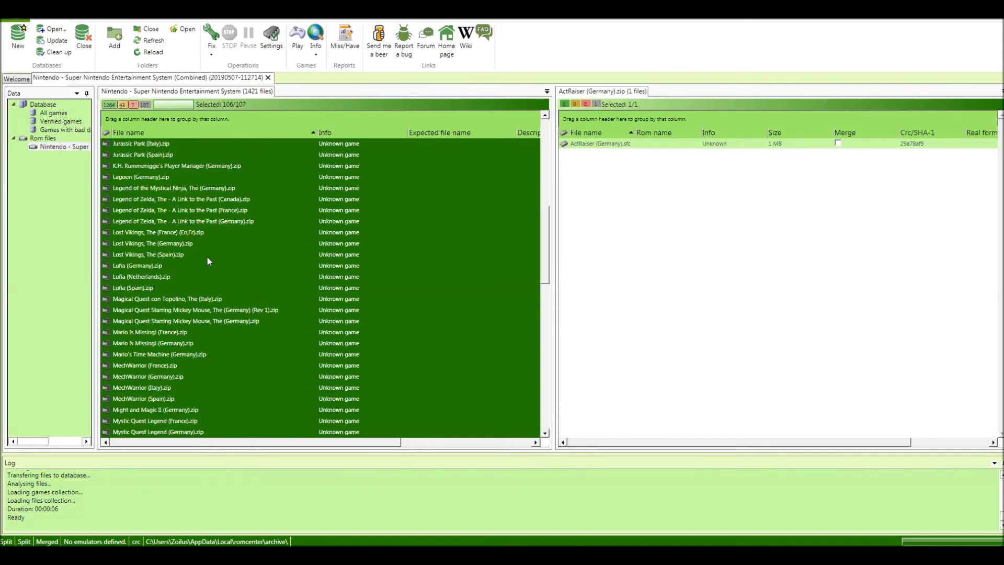
{"action": "scroll", "coordinate": [208, 256], "scroll_direction": "down", "scroll_amount": 8}
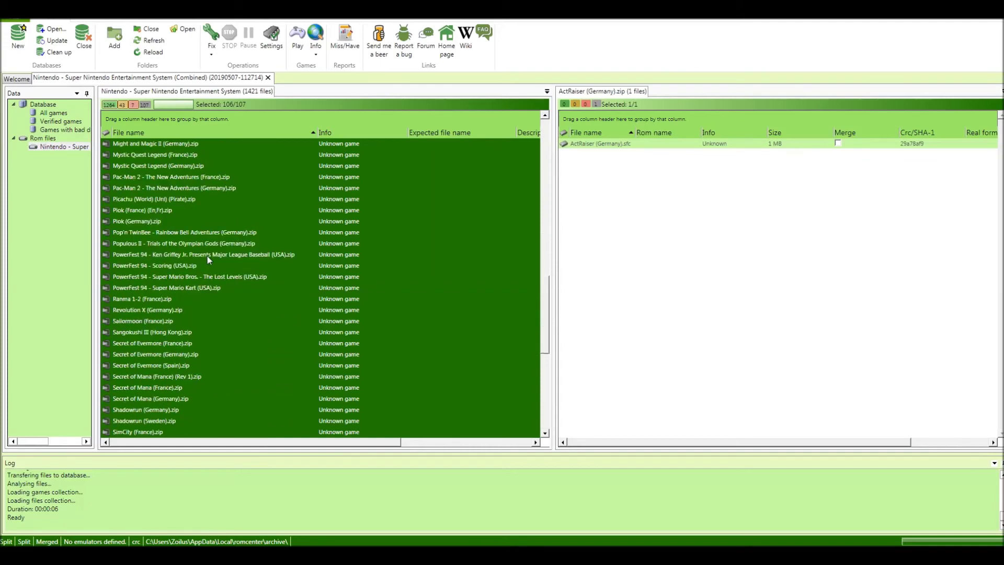
{"action": "scroll", "coordinate": [207, 256], "scroll_direction": "down", "scroll_amount": 4}
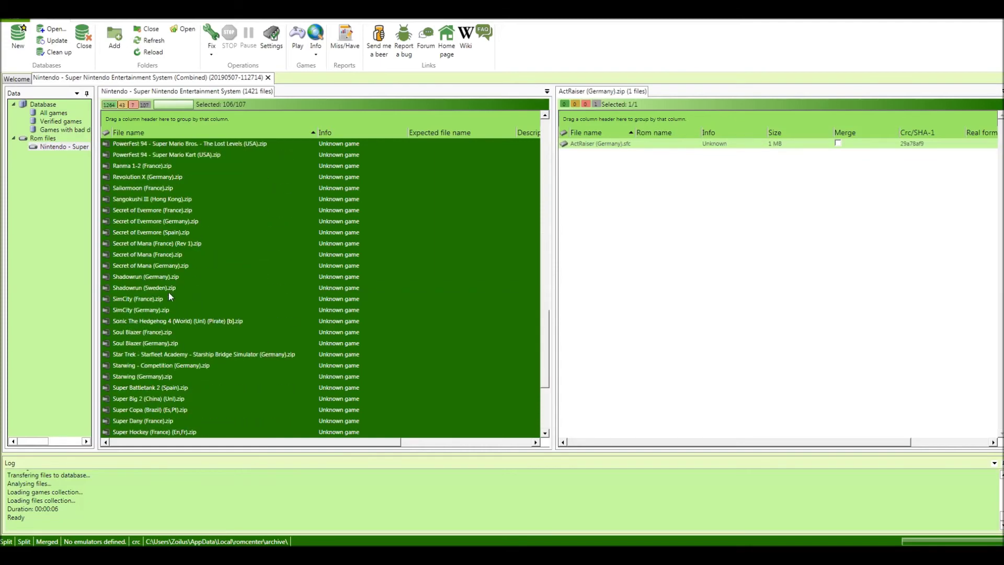
{"action": "left_click", "coordinate": [187, 323], "text": "ctrl"}
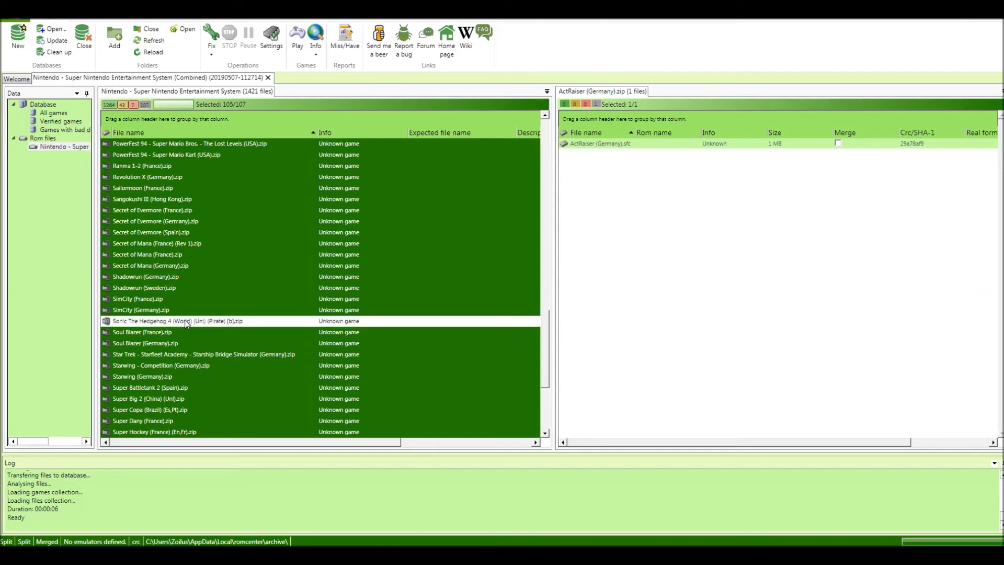
{"action": "right_click", "coordinate": [205, 229]}
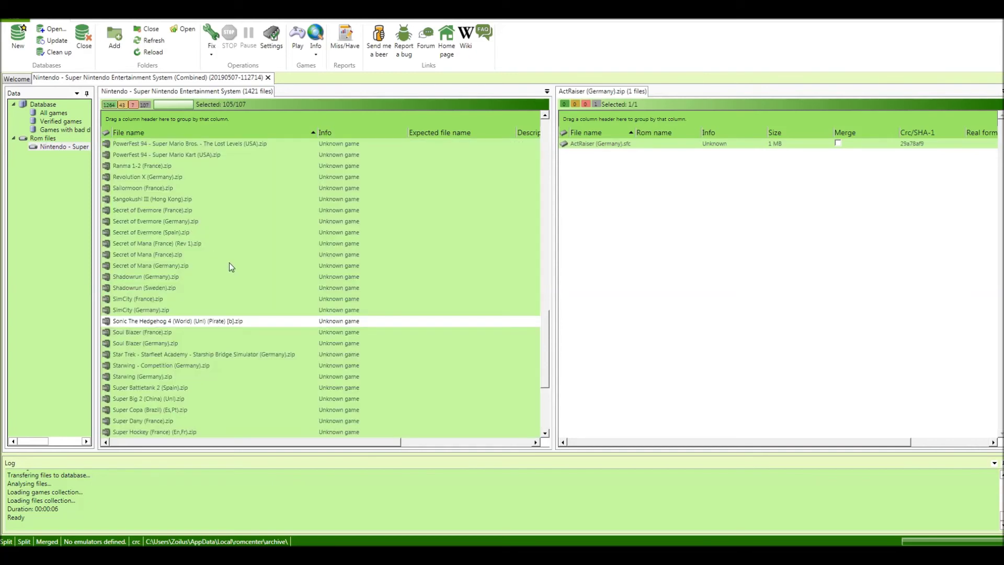
{"action": "key", "text": "Delete"}
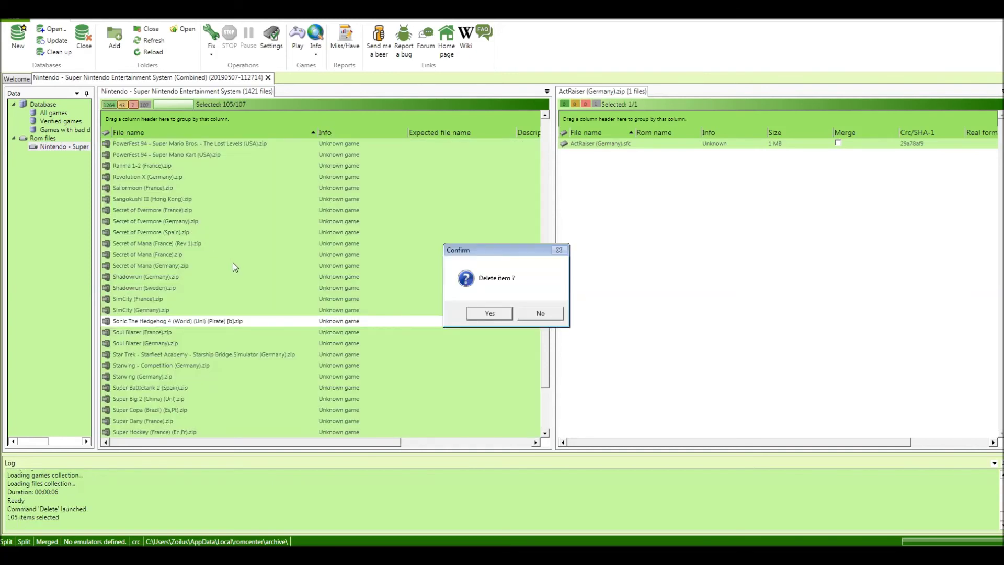
{"action": "left_click", "coordinate": [475, 313]}
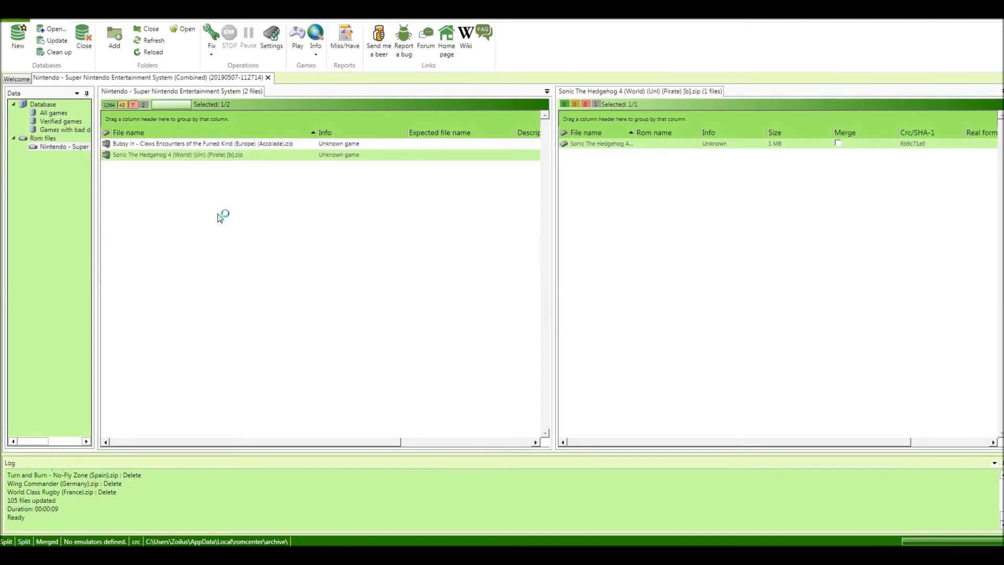
- Check the ROM details of the remaining Sonic and Bubsy files, and switch the list filter from unknown to incomplete games
{"action": "left_click", "coordinate": [201, 144]}
{"action": "left_click", "coordinate": [194, 155]}
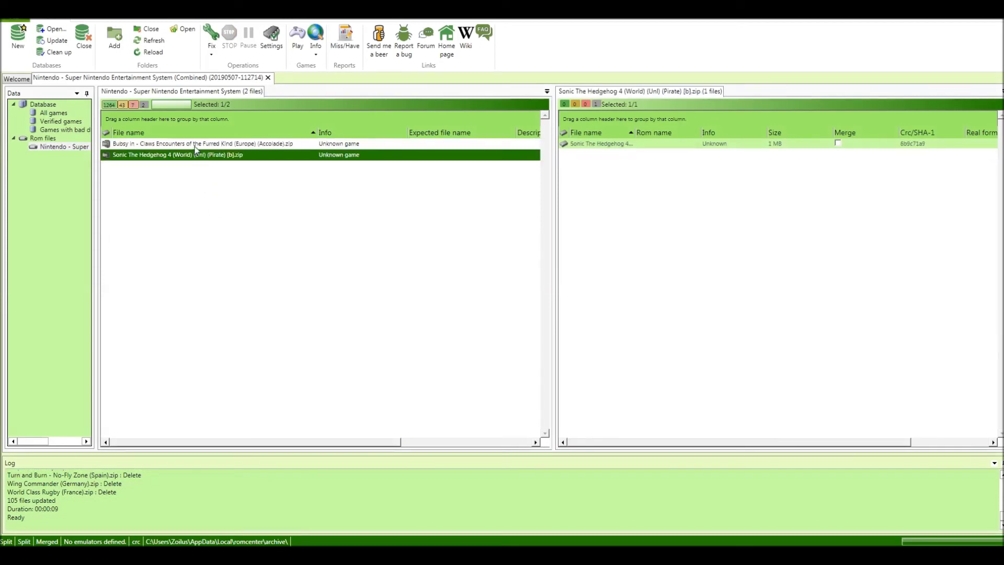
{"action": "left_click", "coordinate": [195, 145]}
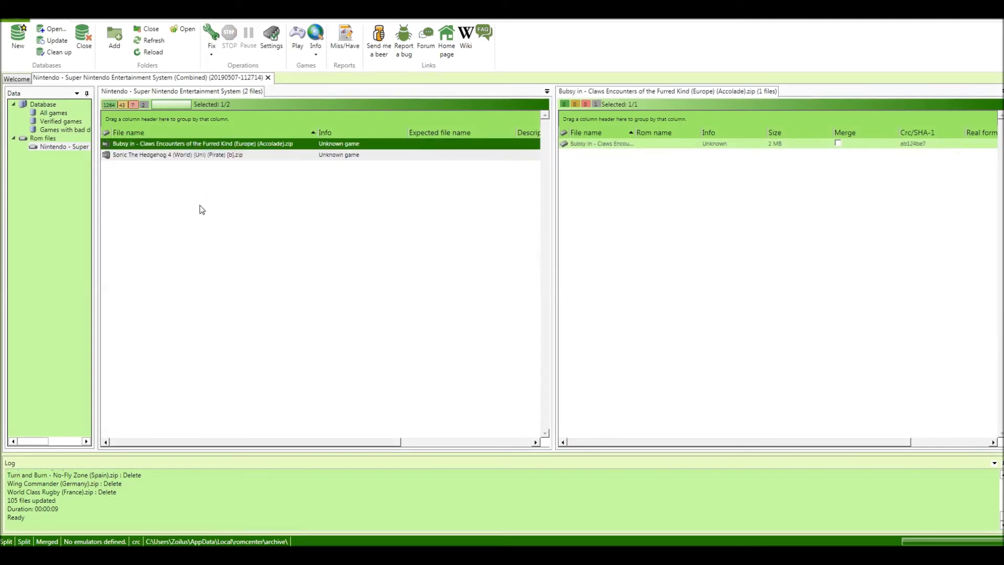
{"action": "left_click", "coordinate": [144, 104]}
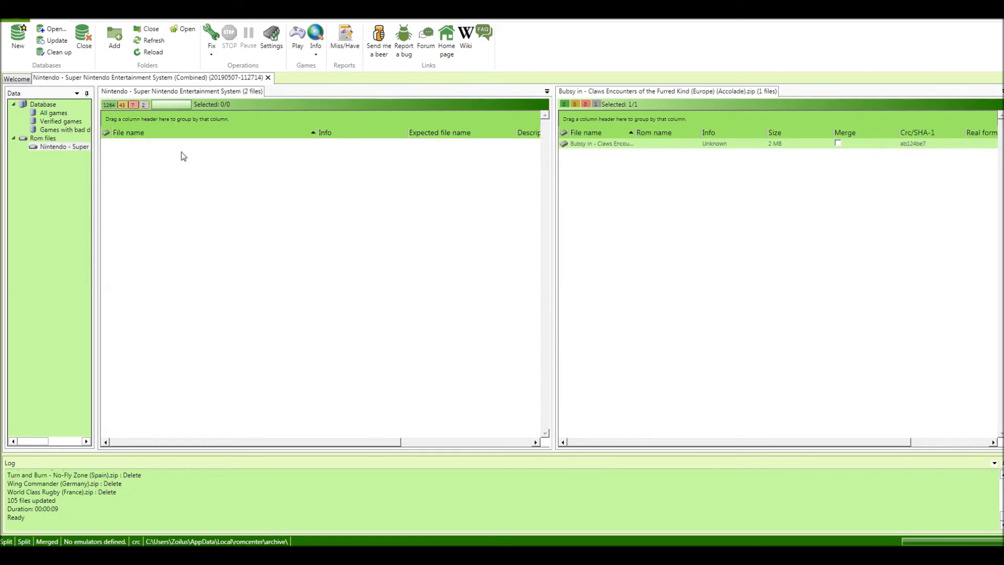
{"action": "left_click", "coordinate": [134, 105]}
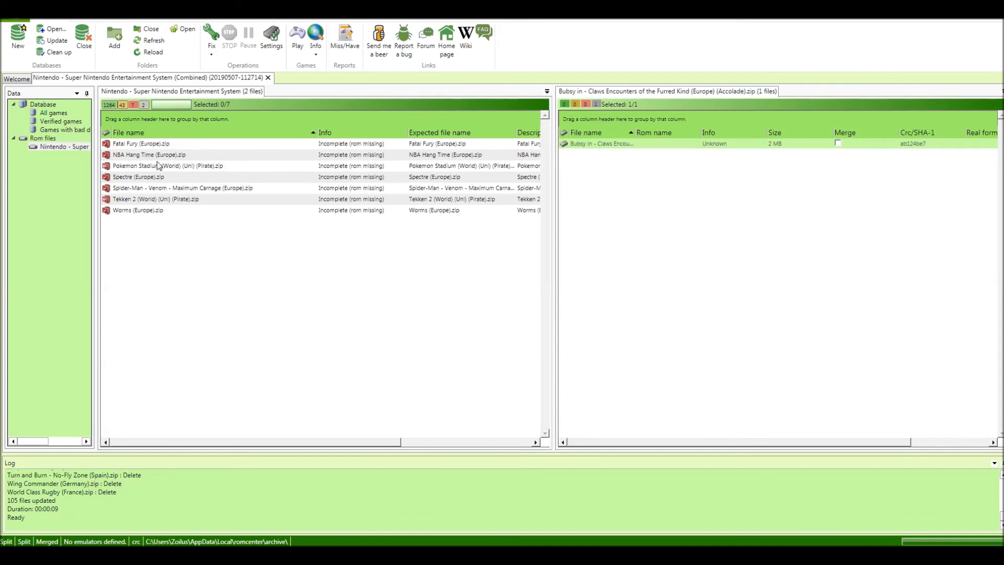
- Delete the pirate games Pokemon Stadium (World) and Tekken 2 (World) from the incomplete games
{"action": "left_click", "coordinate": [186, 167]}
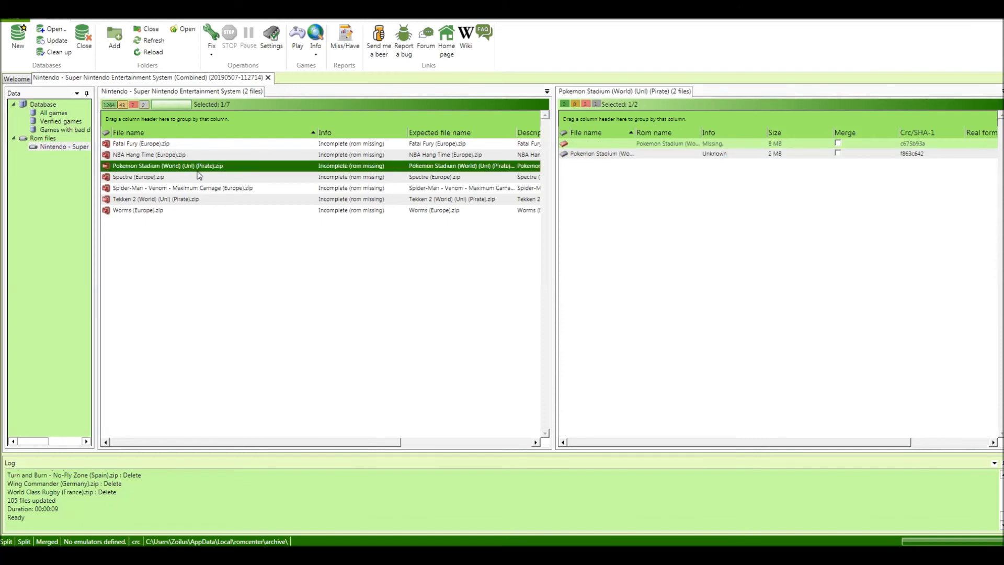
{"action": "left_click", "coordinate": [176, 201], "text": "ctrl"}
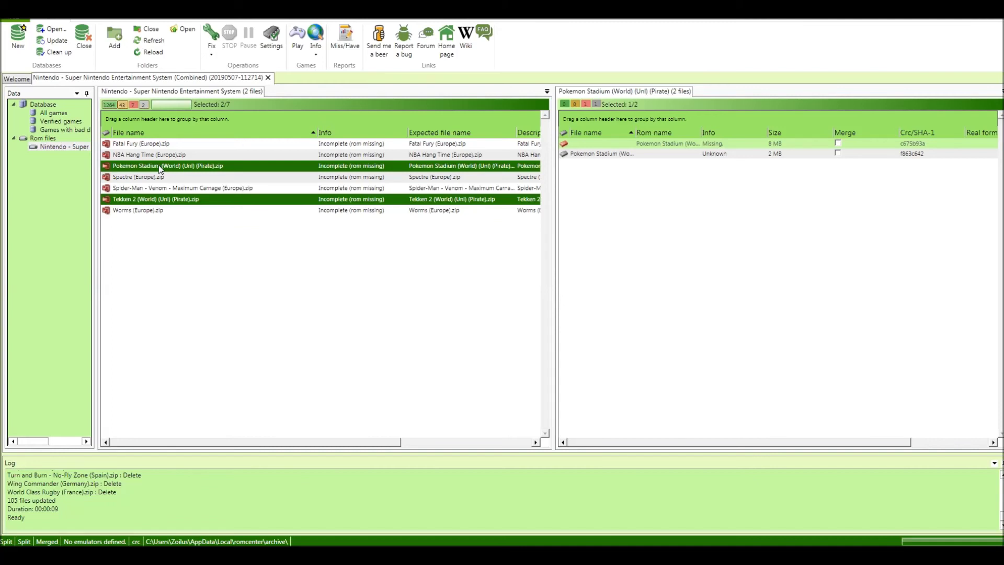
{"action": "key", "text": "Delete"}
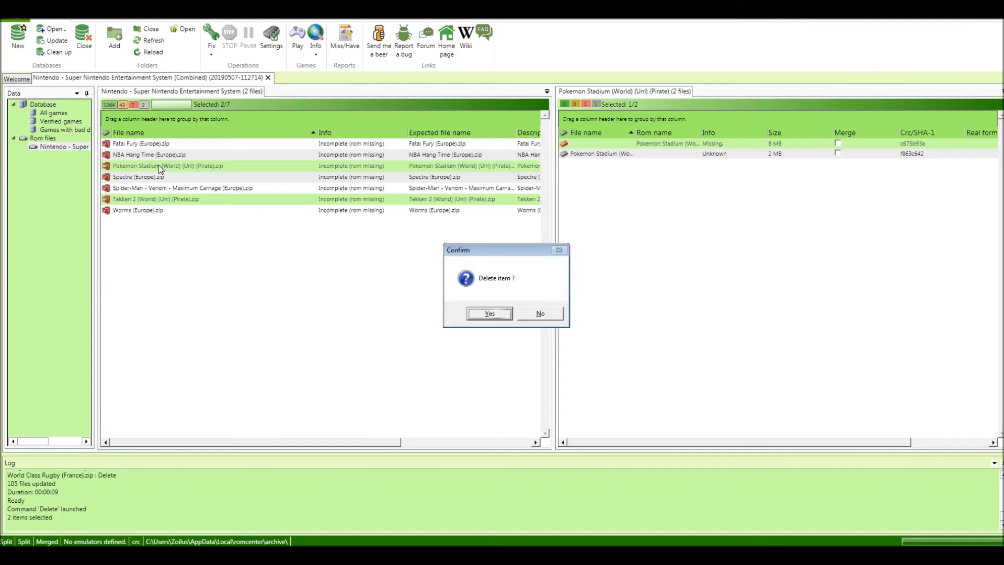
{"action": "key", "text": "Return"}
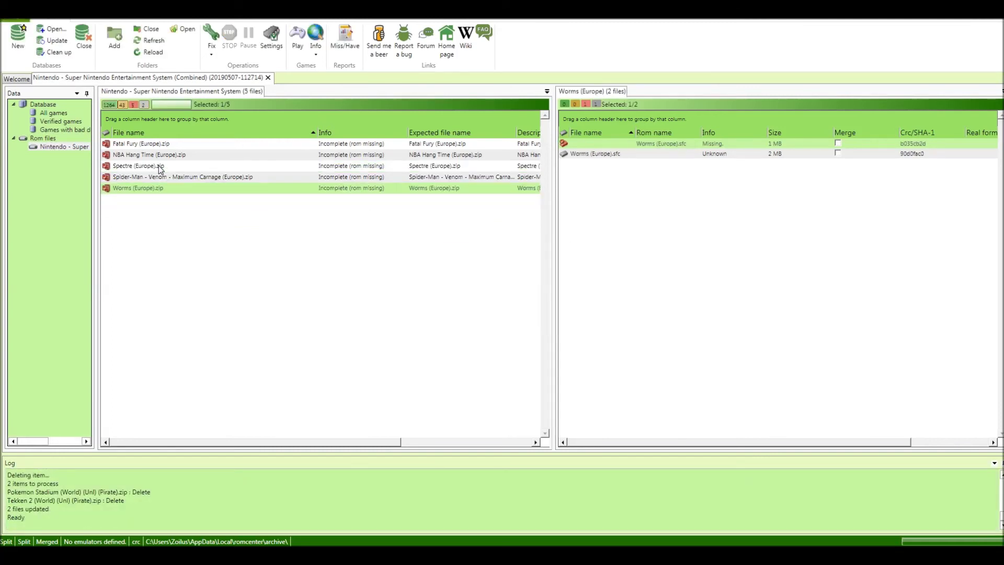
- Filter the list to show only badly named files and compare their current names with the expected file names and descriptions
{"action": "left_click", "coordinate": [132, 105]}
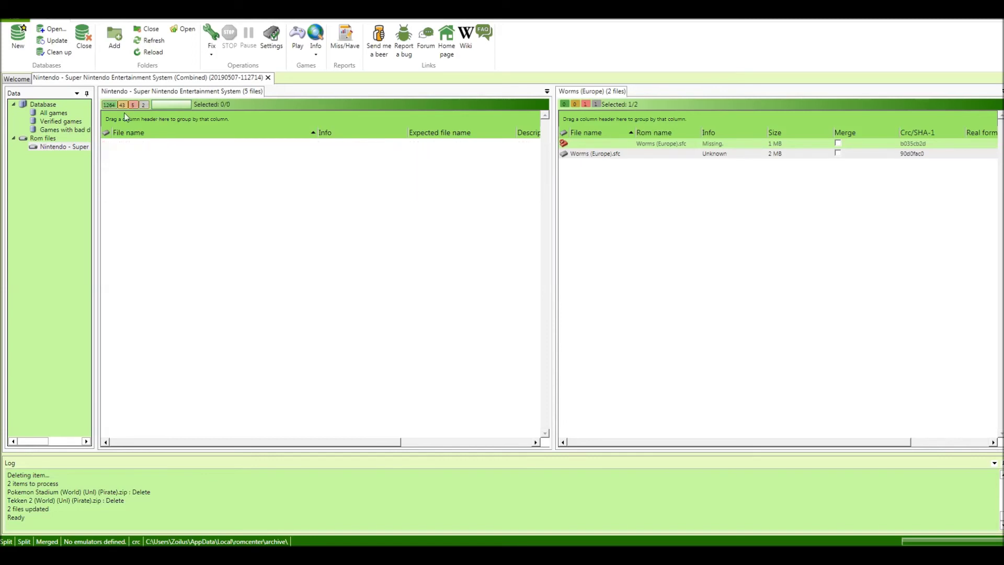
{"action": "left_click", "coordinate": [121, 106]}
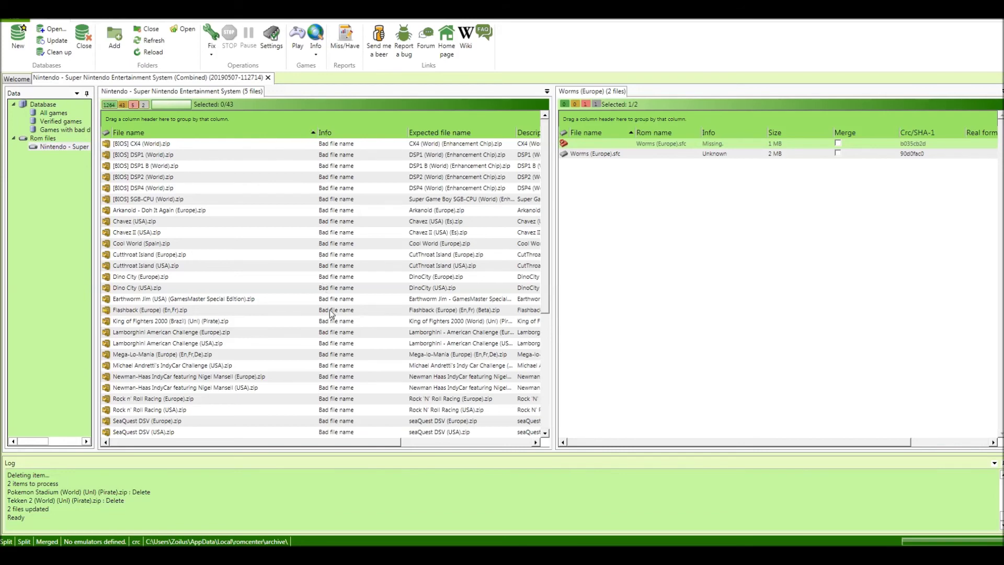
{"action": "scroll", "coordinate": [341, 308], "scroll_direction": "down", "scroll_amount": 5}
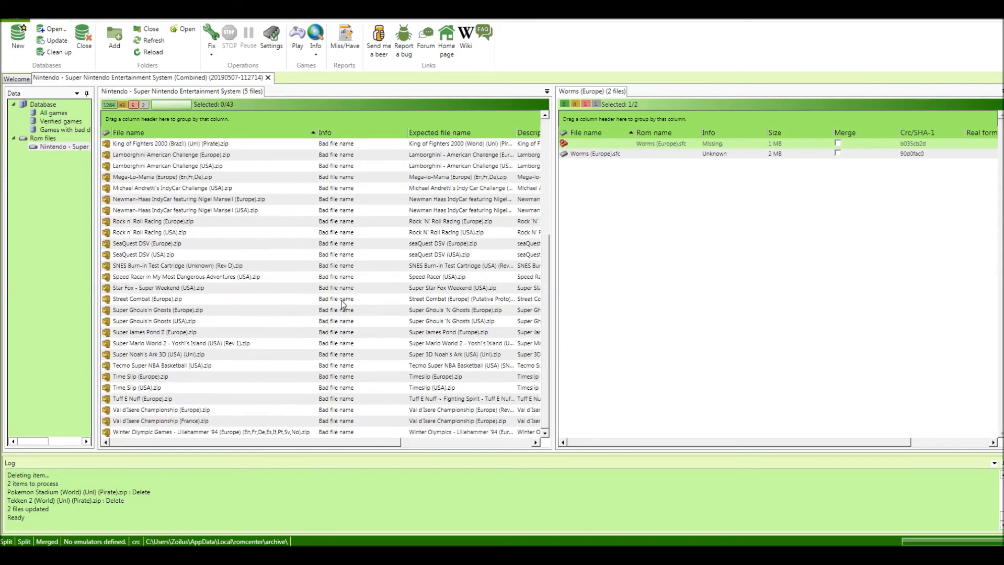
{"action": "scroll", "coordinate": [341, 300], "scroll_direction": "up", "scroll_amount": 5}
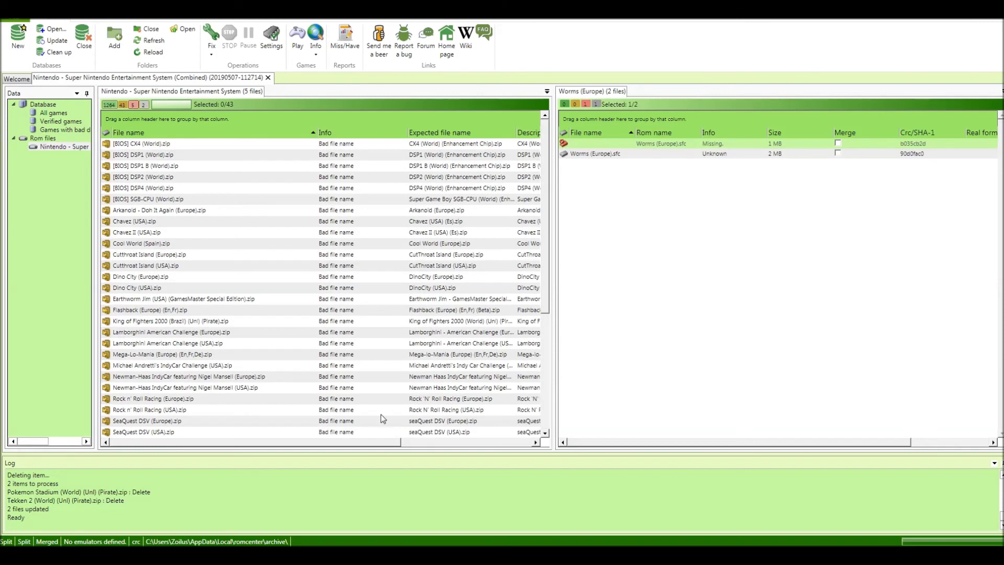
{"action": "left_click_drag", "start_coordinate": [367, 443], "coordinate": [459, 445]}
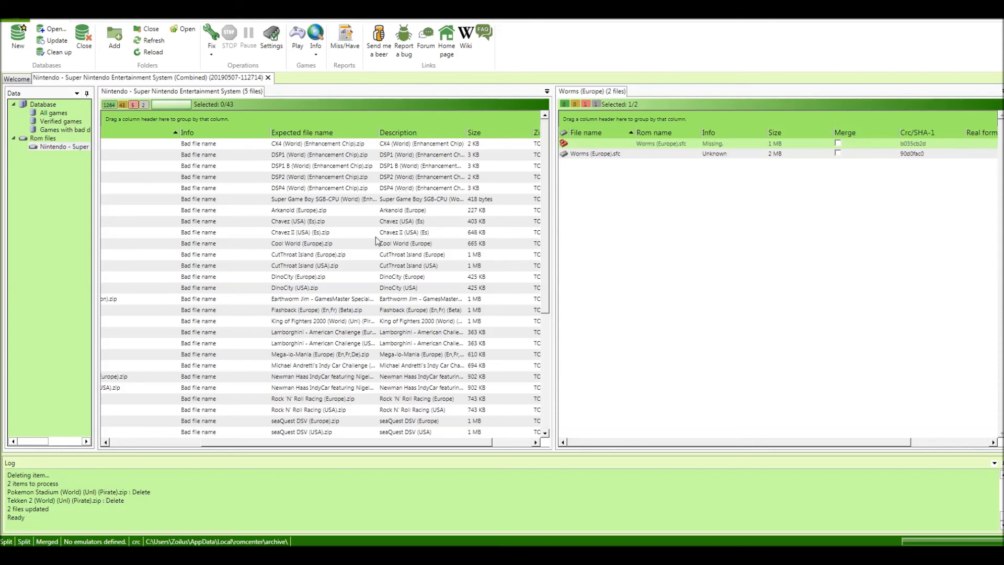
{"action": "left_click_drag", "start_coordinate": [326, 445], "coordinate": [206, 425]}
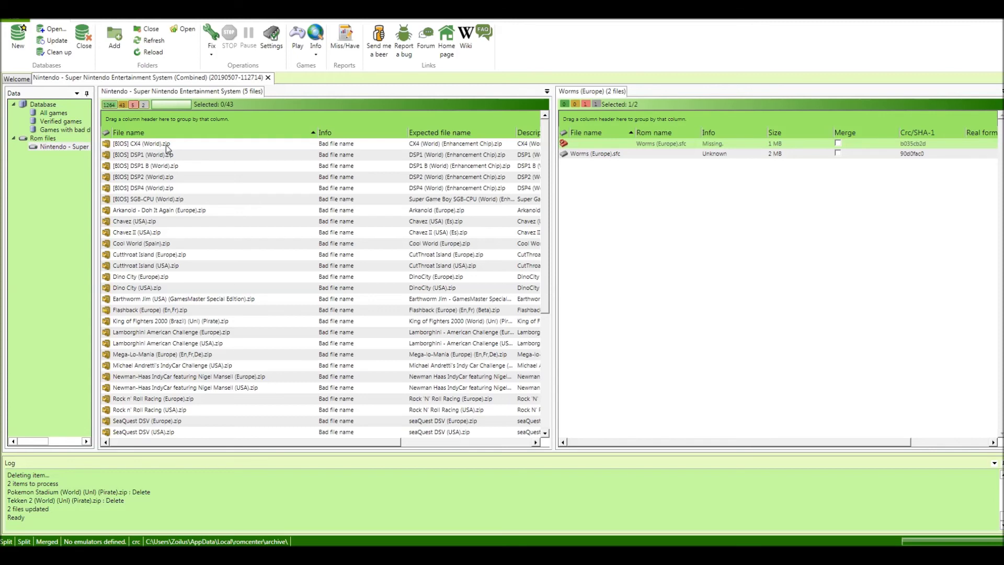
- Delete the six [BIOS] files, from CX4 (World) through SGB-CPU (World), accepting the unique-ROM warnings
{"action": "left_click", "coordinate": [168, 146]}
{"action": "left_click_drag", "start_coordinate": [166, 147], "coordinate": [187, 183]}
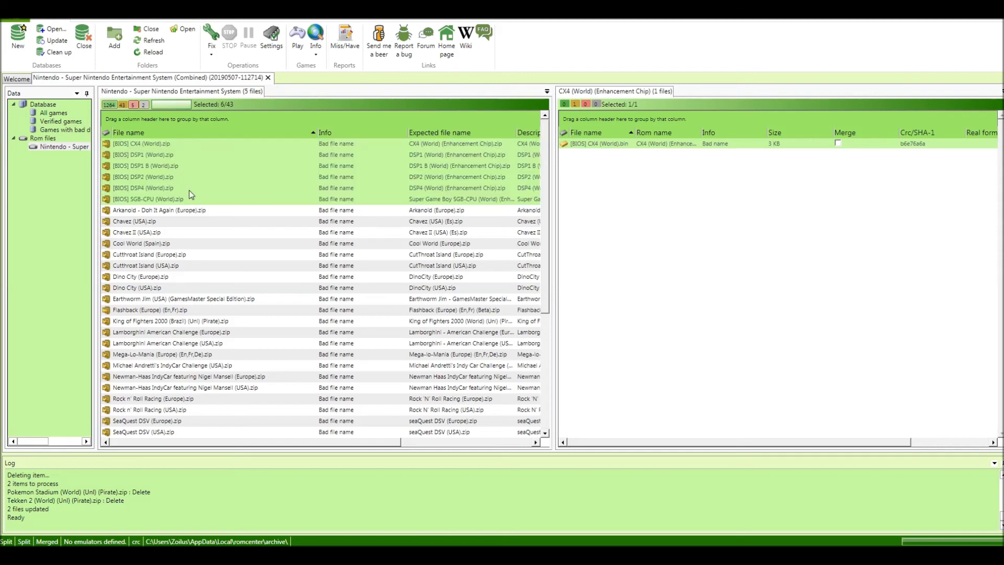
{"action": "key", "text": "Delete"}
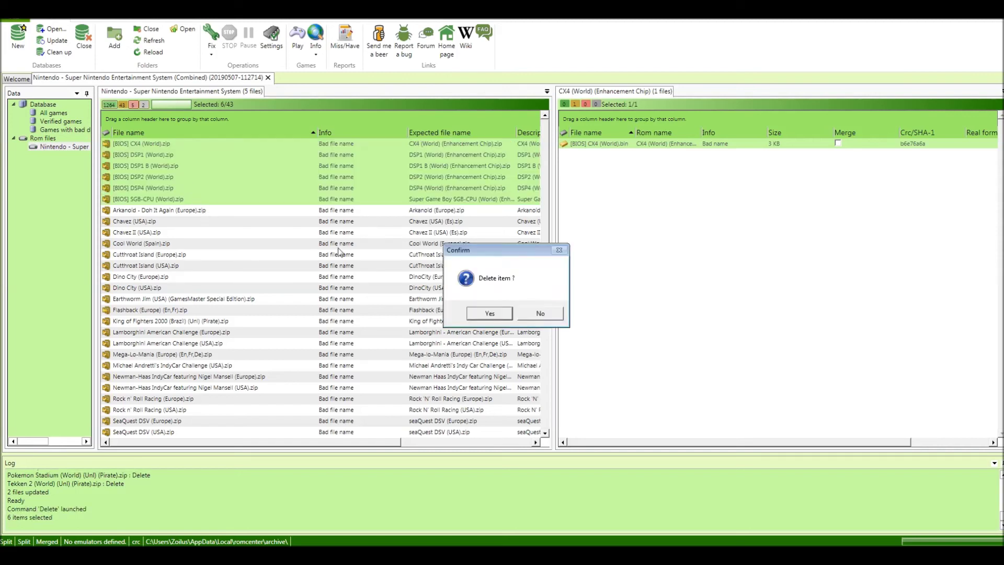
{"action": "left_click", "coordinate": [491, 315]}
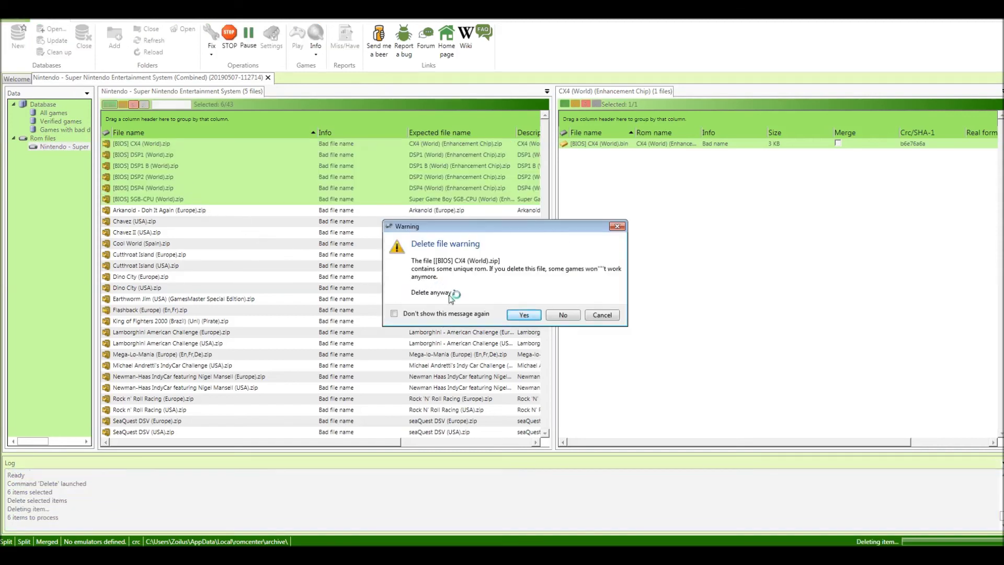
{"action": "left_click", "coordinate": [524, 315]}
{"action": "left_click", "coordinate": [524, 315]}
{"action": "left_click", "coordinate": [524, 315]}
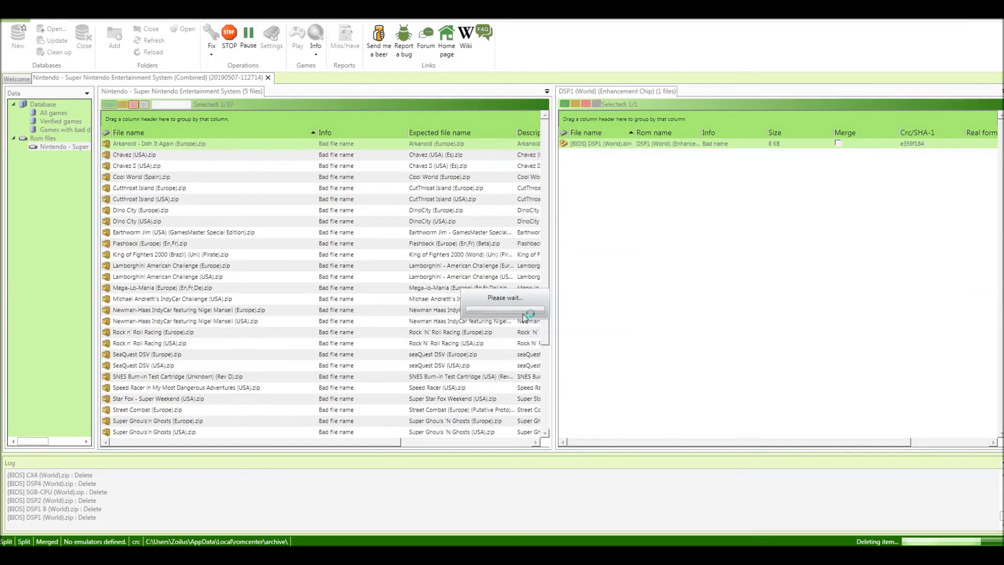
- Fix all the remaining badly named files so they take their expected names
{"action": "left_click", "coordinate": [208, 164]}
{"action": "key", "text": "ctrl+a"}
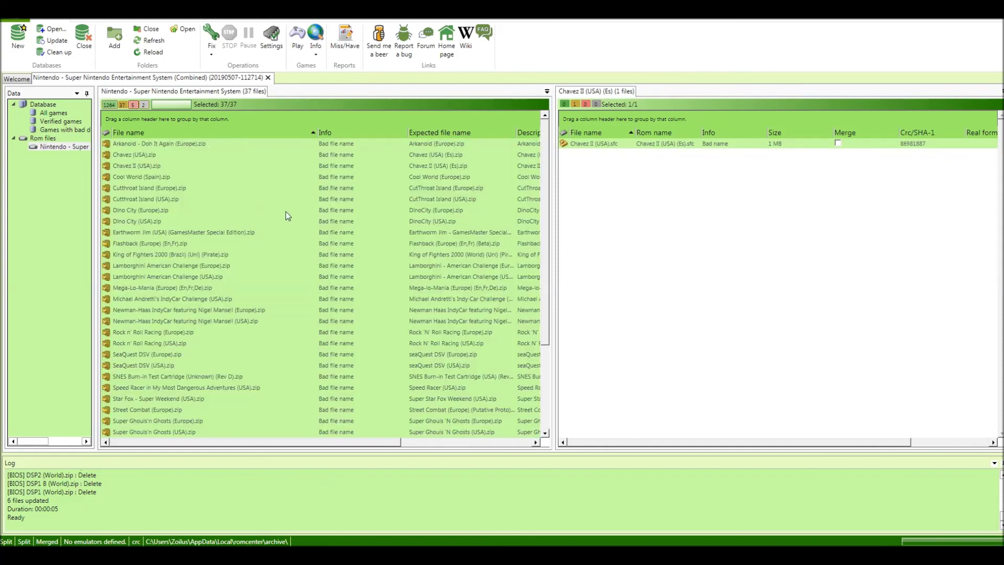
{"action": "left_click", "coordinate": [211, 34]}
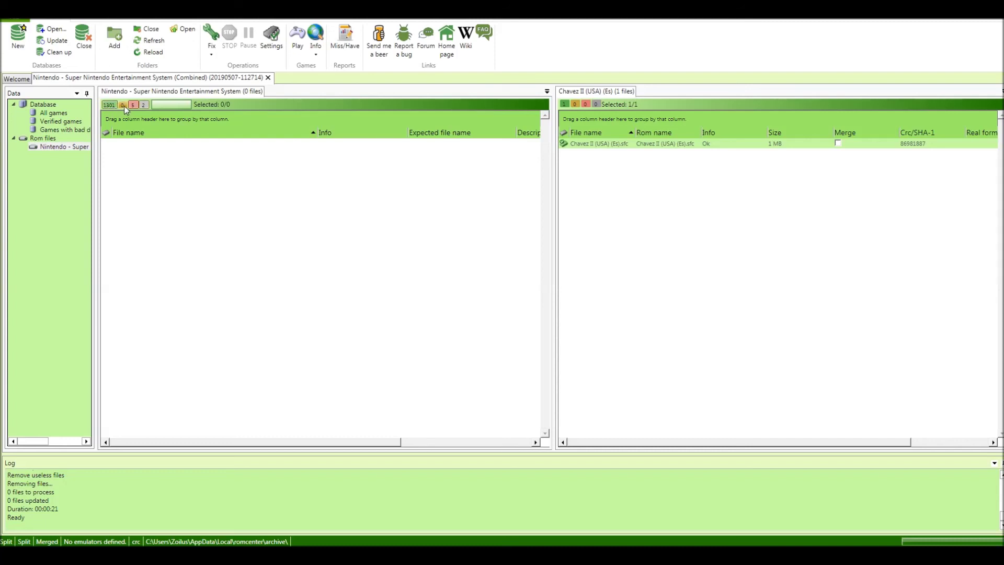
- Open the Nintendo - Super Nintendo folder on the Desktop, and show the OK, incomplete and unknown games together in the ROM list
{"action": "left_click", "coordinate": [109, 104]}
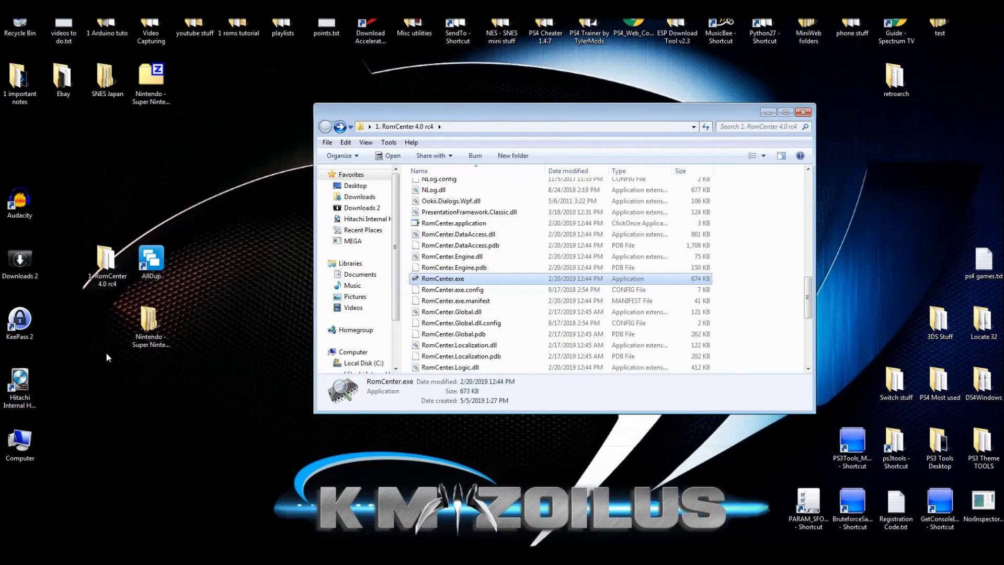
{"action": "double_click", "coordinate": [150, 345]}
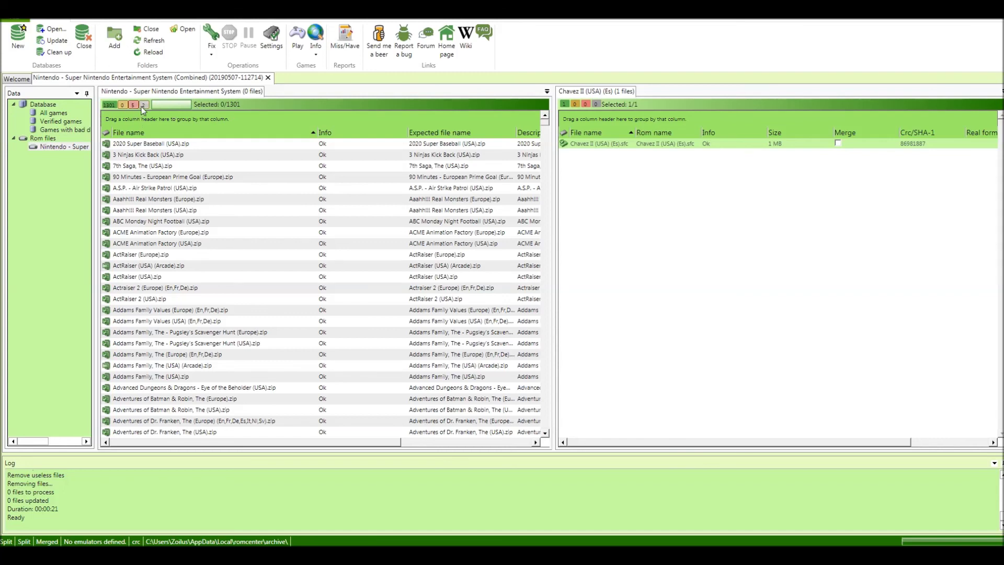
{"action": "left_click", "coordinate": [114, 105]}
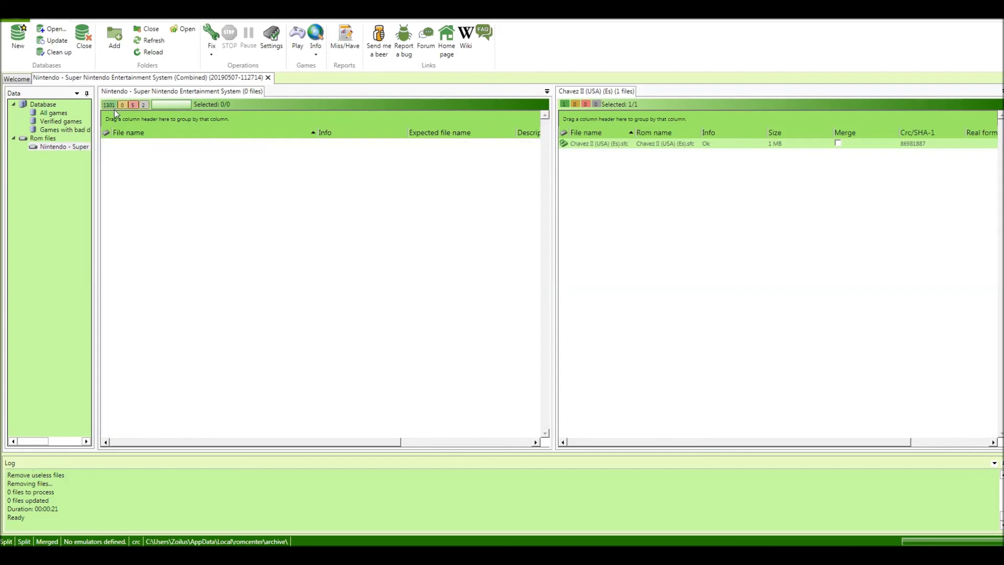
{"action": "left_click", "coordinate": [109, 105]}
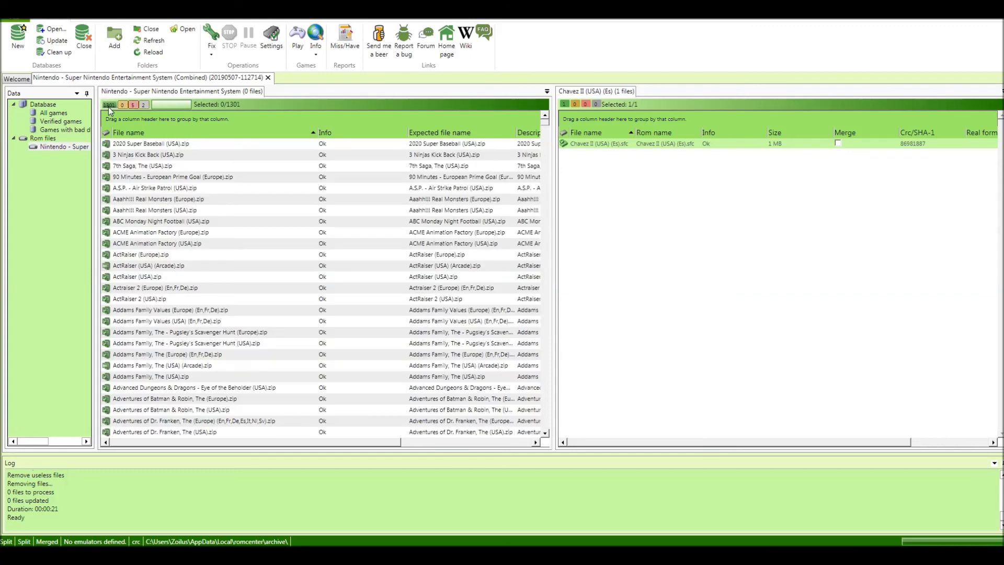
{"action": "left_click", "coordinate": [134, 106]}
{"action": "left_click", "coordinate": [144, 106]}
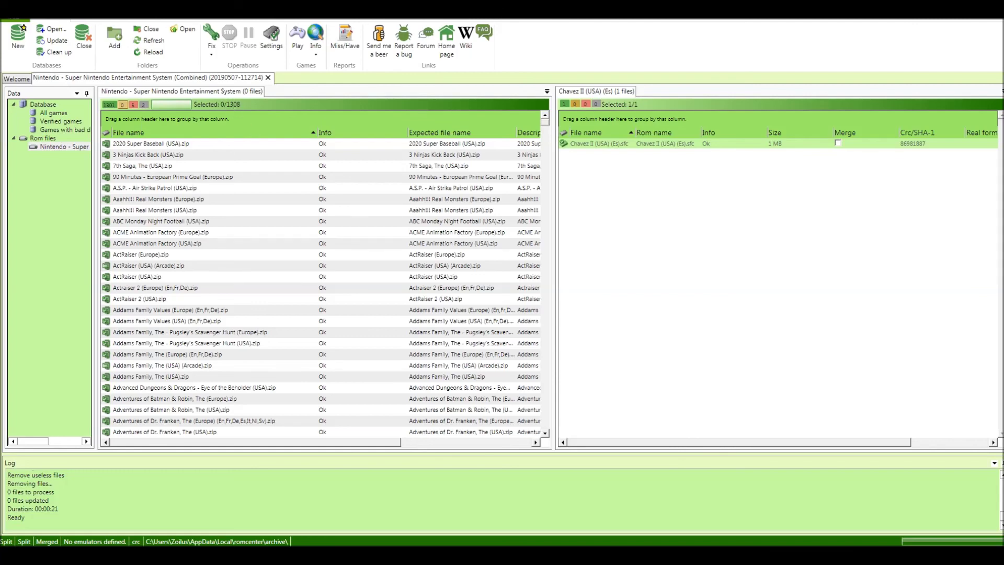